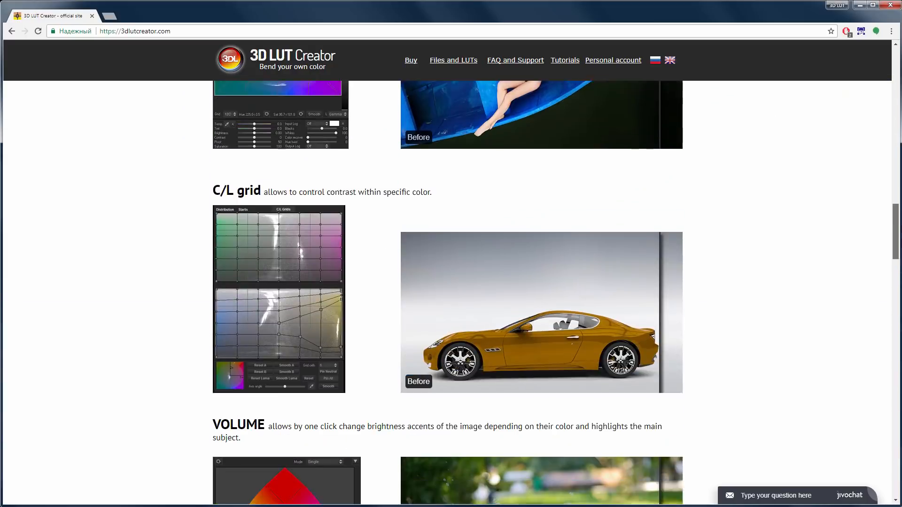
# Review the feature overview and the program versions and prices table on the 3D LUT Creator website
pyautogui.scroll(-8, 447, 281)
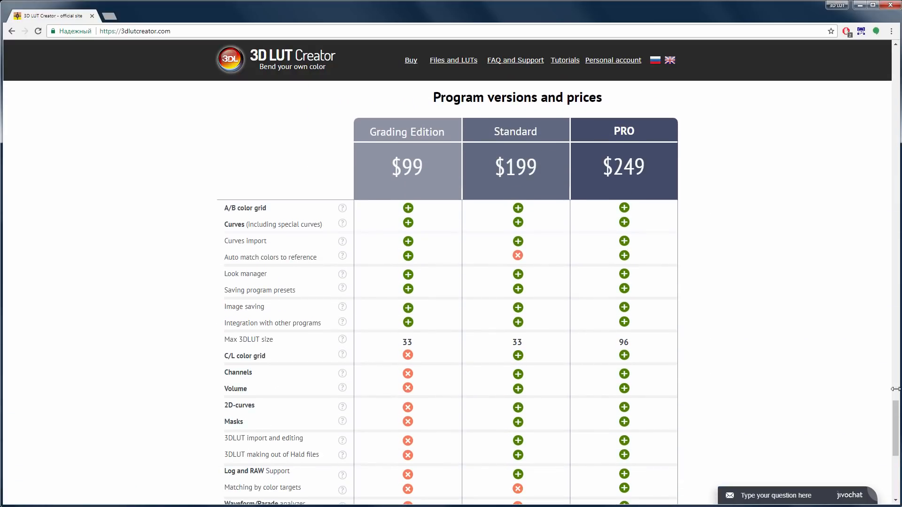
pyautogui.moveTo(898, 413); pyautogui.dragTo(899, 426)
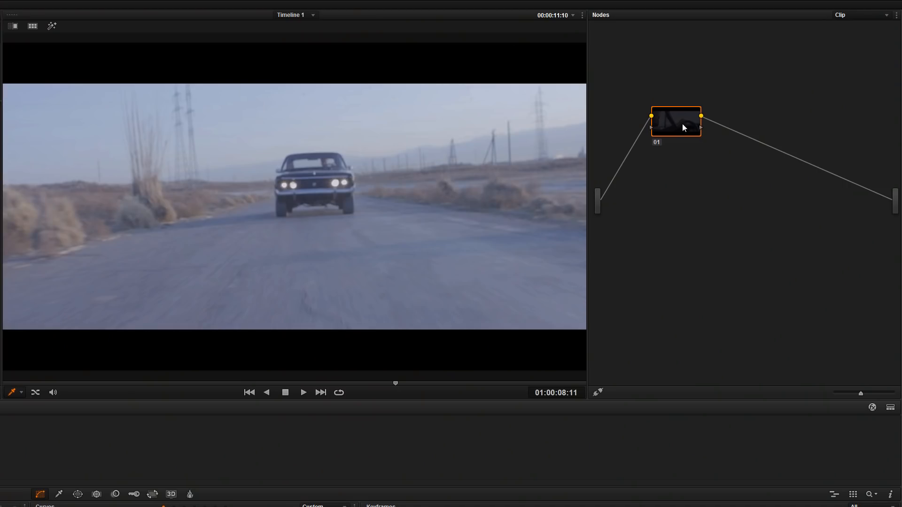
# In DaVinci Resolve, apply the car-11 LUT from the 3D LUT Creator group to node 01 and play the clip
pyautogui.rightClick(682, 124)
pyautogui.moveTo(723, 212)
pyautogui.moveTo(778, 346)
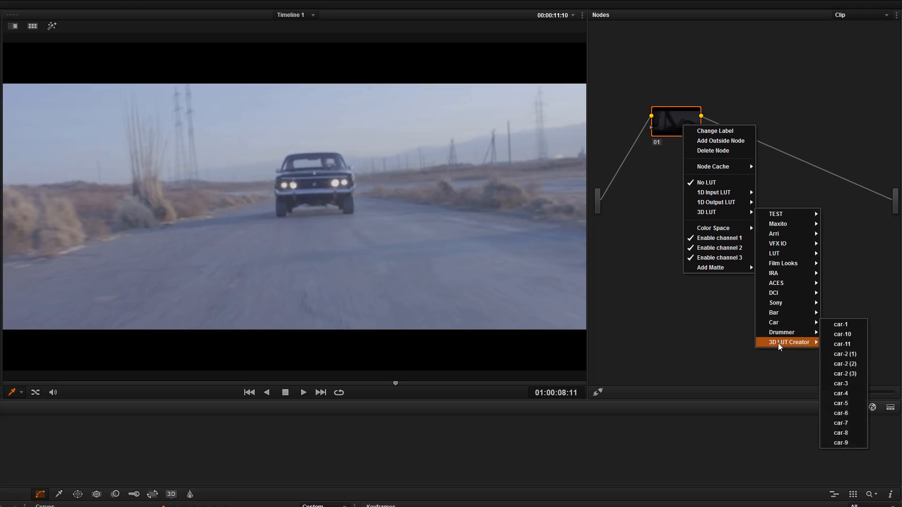
pyautogui.click(838, 342)
pyautogui.click(304, 392)
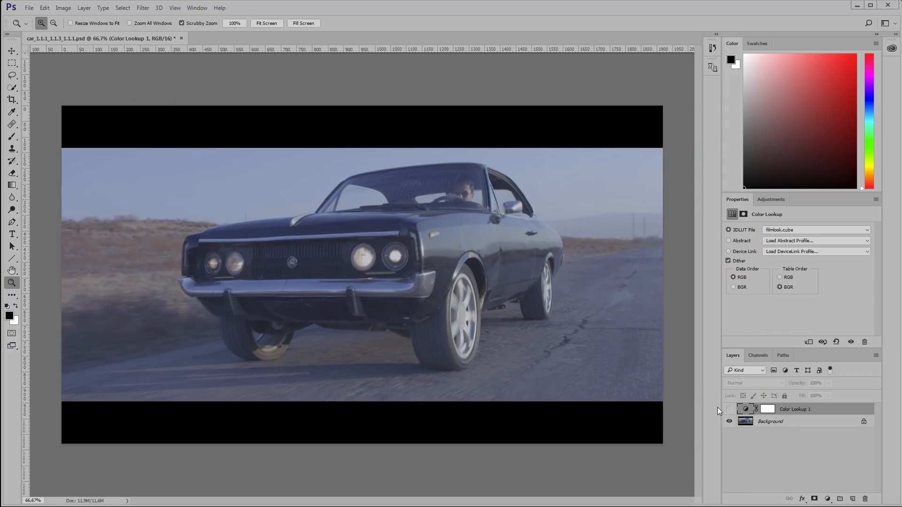
# In Photoshop, show the Color Lookup 1 layer and browse through its 3DLUT presets, starting from ColorShaping-Dark greens.3dl
pyautogui.click(729, 409)
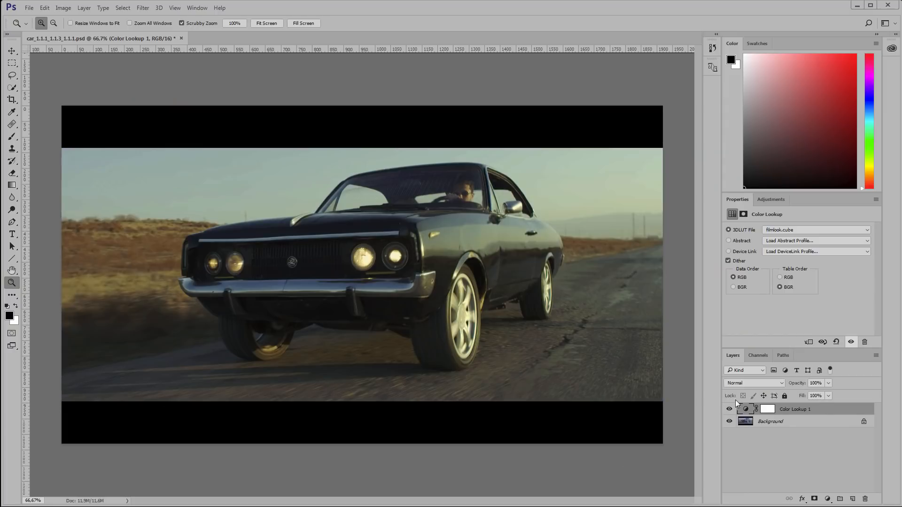
pyautogui.click(770, 230)
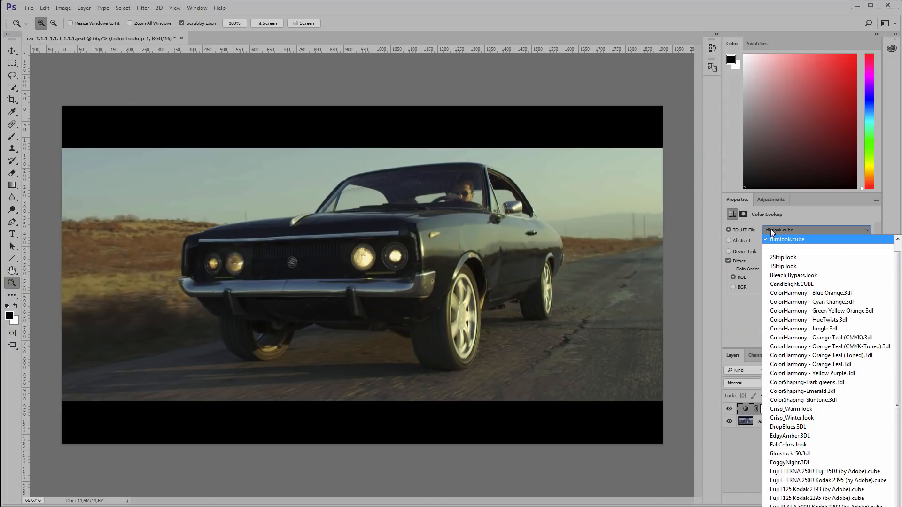
pyautogui.click(803, 383)
pyautogui.press('Down')
pyautogui.press('Down')
pyautogui.press('Down')
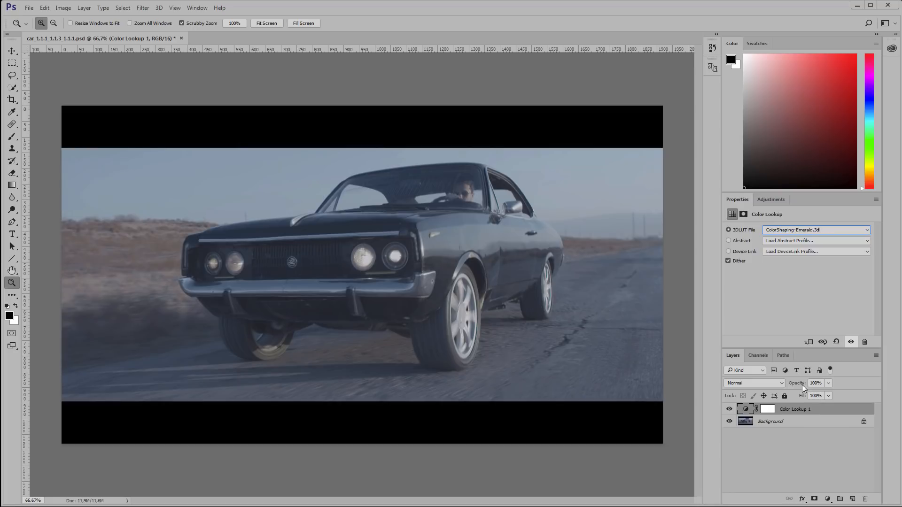
pyautogui.press('Down')
pyautogui.press('Down')
pyautogui.press('Down')
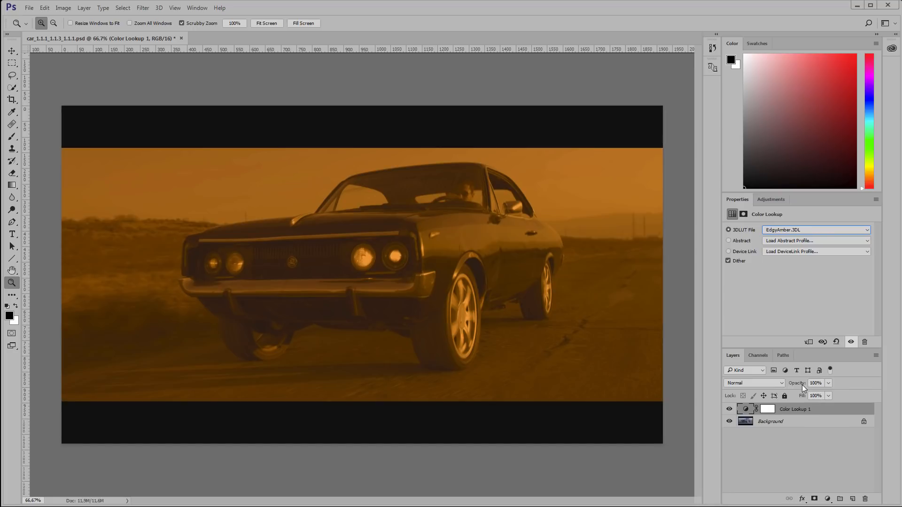
pyautogui.press('Down')
pyautogui.press('Down')
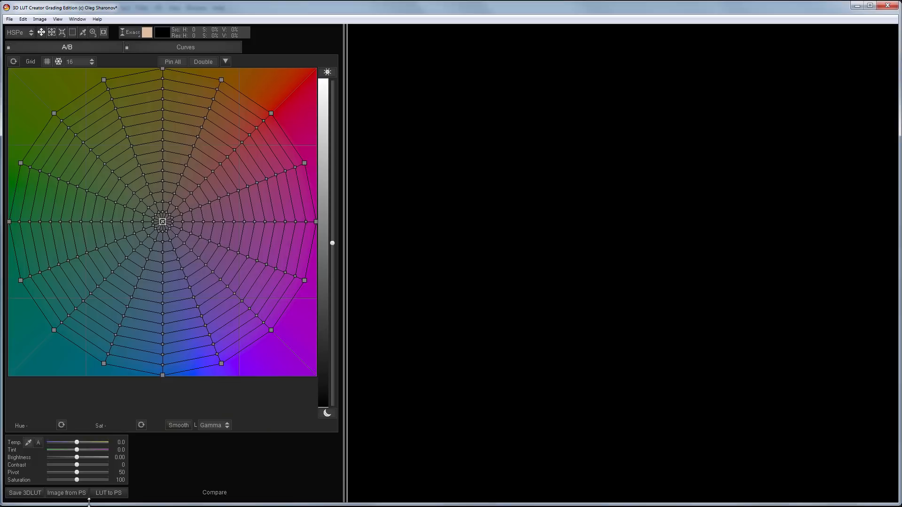
# In 3D LUT Creator, load the lighthouse image from Photoshop and shift its reds toward orange and blues toward teal on the A/B grid
pyautogui.click(82, 498)
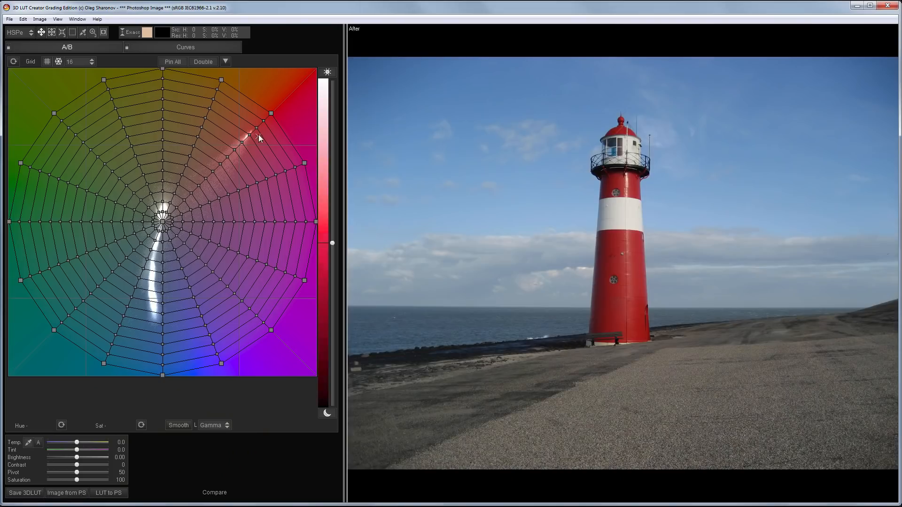
pyautogui.moveTo(271, 113); pyautogui.dragTo(228, 78)
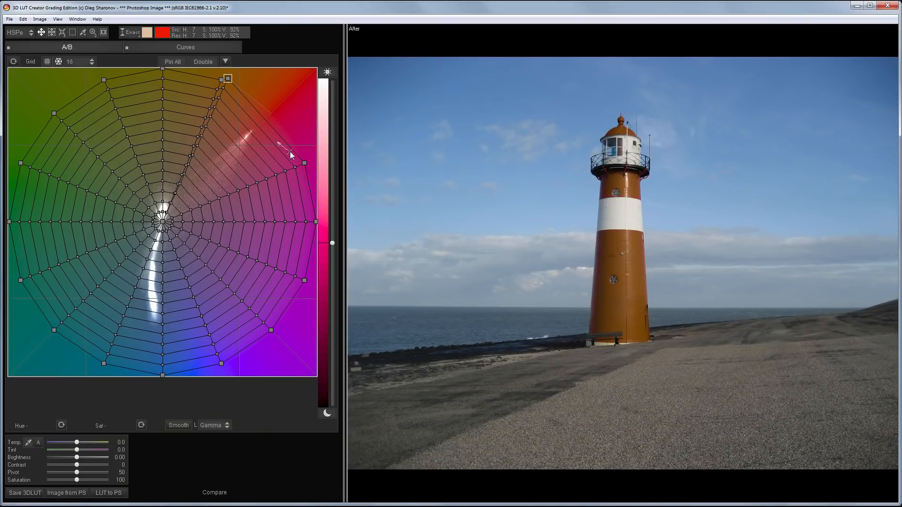
pyautogui.moveTo(305, 163); pyautogui.dragTo(241, 78)
pyautogui.moveTo(104, 364); pyautogui.dragTo(103, 301)
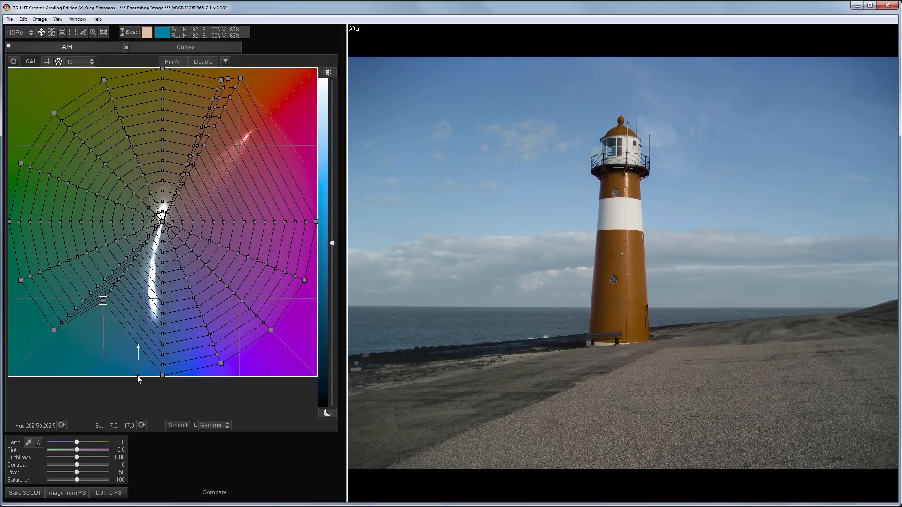
pyautogui.moveTo(162, 375); pyautogui.dragTo(114, 305)
# Tilt the Luma/Sat curve by lowering its bright end and raising its dark end, and send the LUT to Photoshop
pyautogui.click(185, 46)
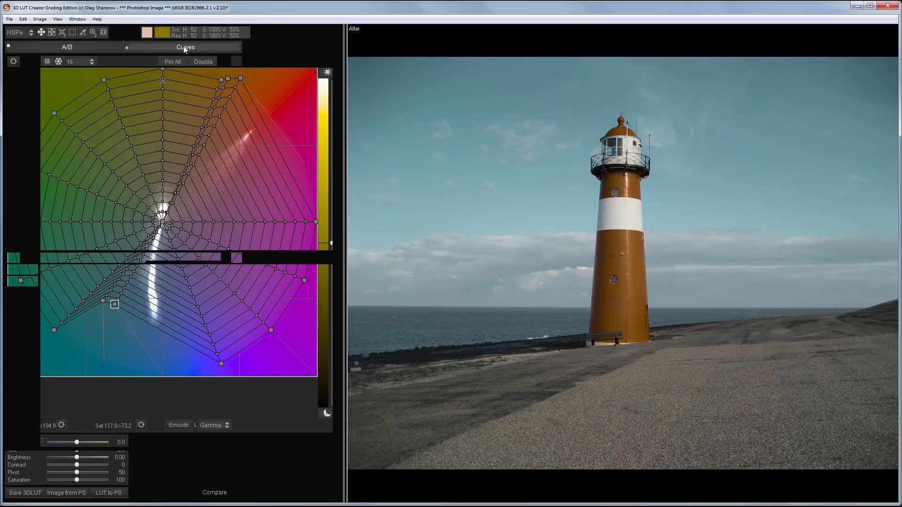
pyautogui.moveTo(328, 160); pyautogui.dragTo(329, 193)
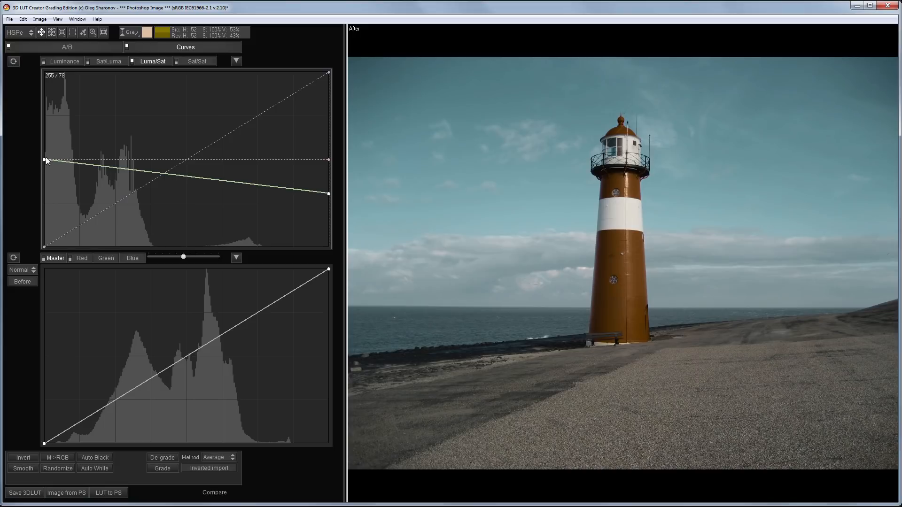
pyautogui.moveTo(45, 159); pyautogui.dragTo(44, 145)
pyautogui.click(107, 493)
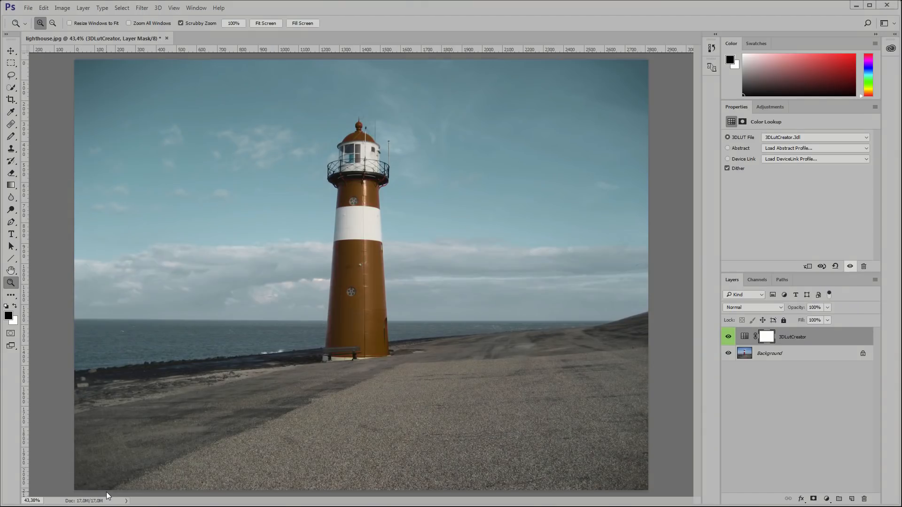
# Set the 3DLutCreator layer's blend mode to Color and lower its opacity
pyautogui.click(730, 336)
pyautogui.click(729, 336)
pyautogui.click(749, 307)
pyautogui.click(749, 477)
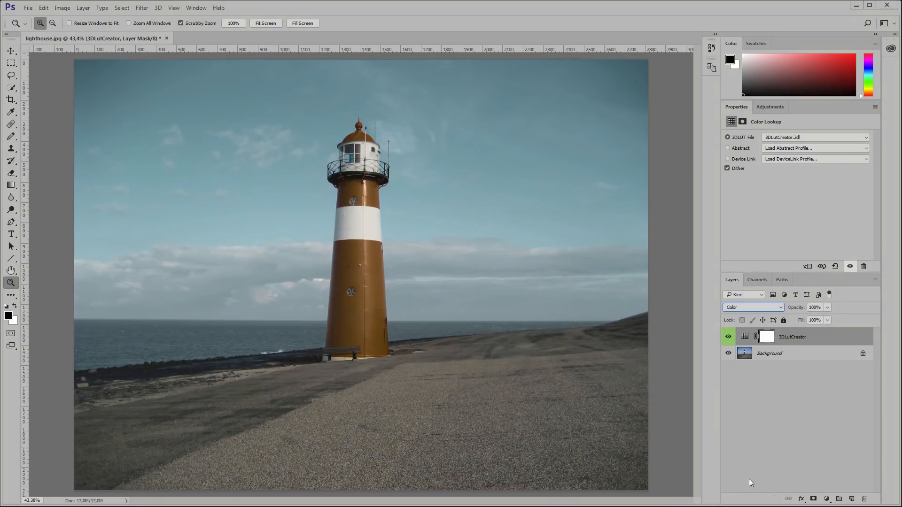
pyautogui.click(826, 308)
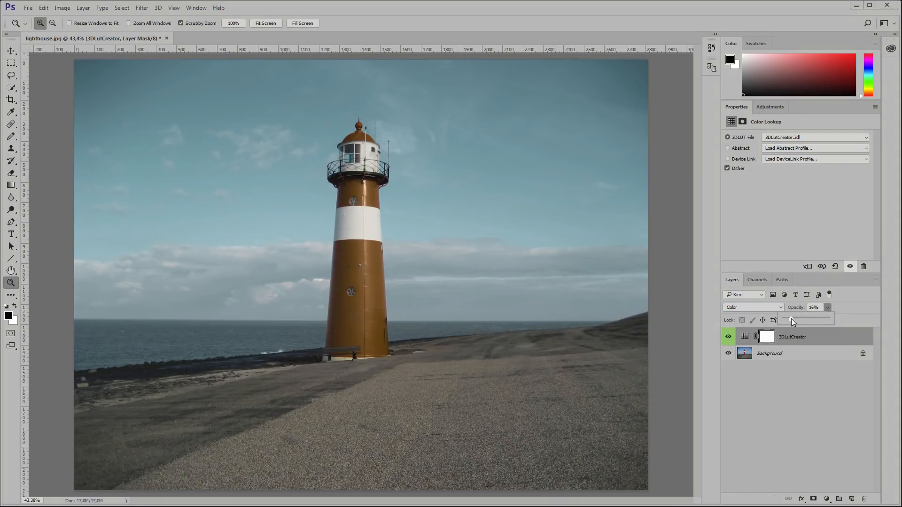
# Remove the round window on the lighthouse's lower red section with a Content-Aware fill on the Background layer
pyautogui.click(798, 354)
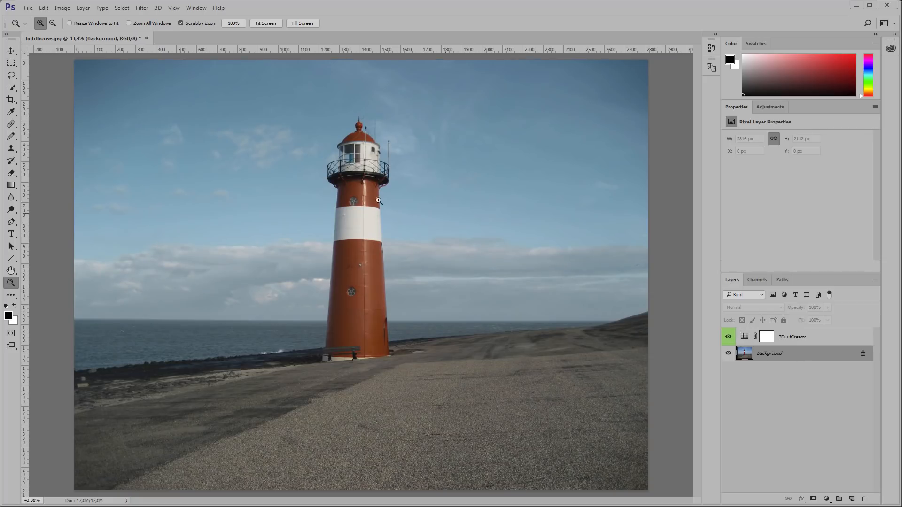
pyautogui.click(12, 75)
pyautogui.moveTo(346, 283)
pyautogui.mouseDown()
pyautogui.moveTo(356, 302)
pyautogui.moveTo(350, 285)
pyautogui.mouseUp()
pyautogui.rightClick(351, 287)
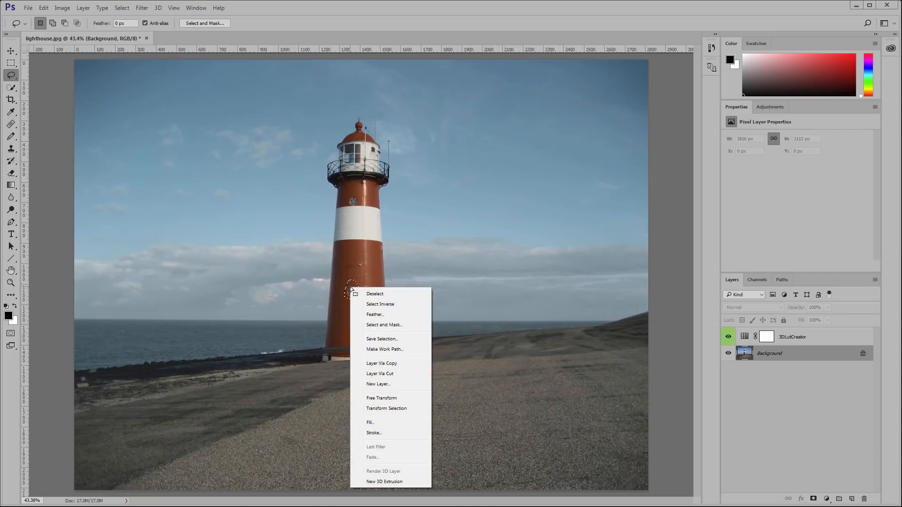
pyautogui.click(396, 420)
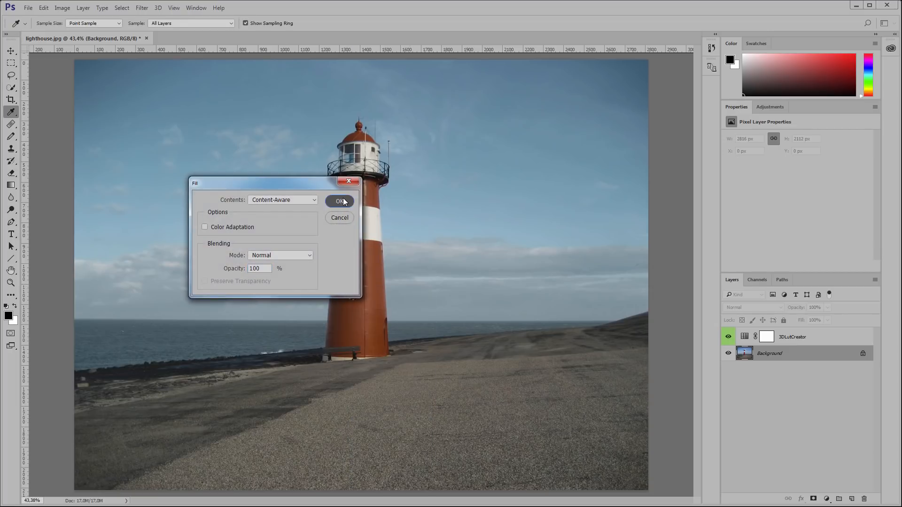
pyautogui.click(344, 200)
pyautogui.hotkey('ctrl', 'd')
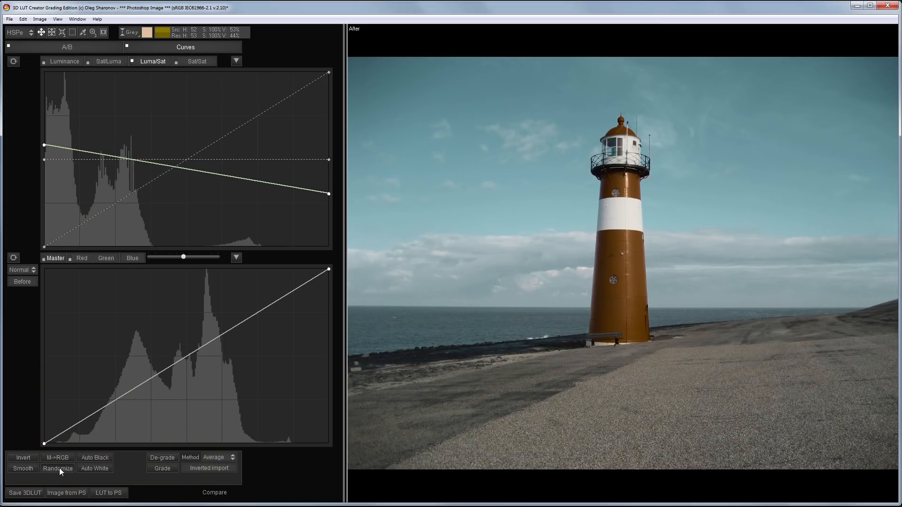
# In 3D LUT Creator, randomize the curves for the lighthouse image and send the resulting LUT to Photoshop
pyautogui.click(58, 468)
pyautogui.click(109, 493)
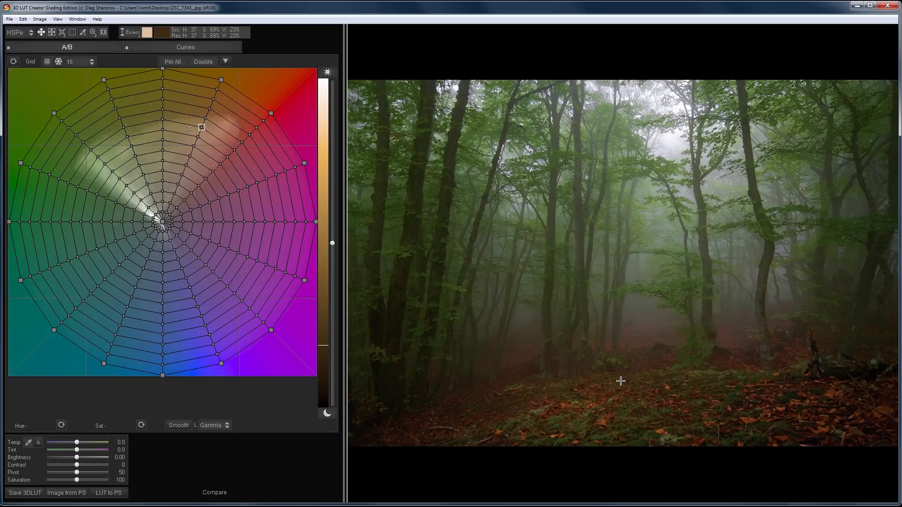
# Move the outer orange, yellow and green points of the A/B grid toward orange and red to give the forest autumn foliage
pyautogui.moveTo(221, 80); pyautogui.dragTo(259, 102)
pyautogui.moveTo(163, 69); pyautogui.dragTo(246, 97)
pyautogui.moveTo(104, 80); pyautogui.dragTo(221, 83)
pyautogui.moveTo(73, 112); pyautogui.dragTo(204, 84)
pyautogui.moveTo(21, 155); pyautogui.dragTo(190, 85)
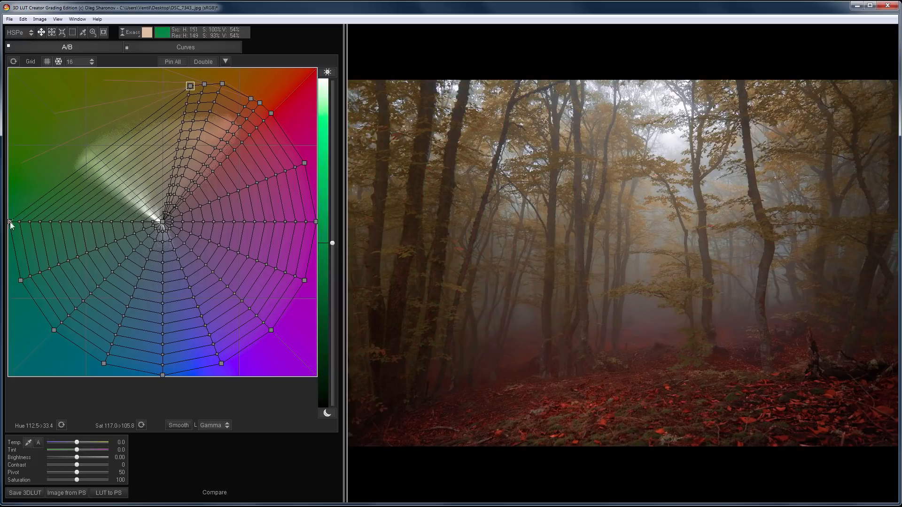
pyautogui.moveTo(9, 221); pyautogui.dragTo(119, 167)
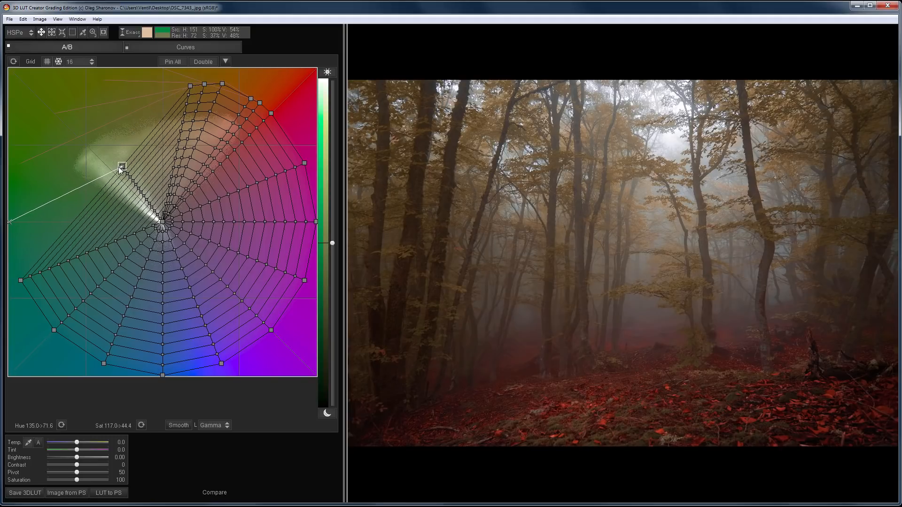
# Shift the neutral centre of the A/B grid slightly toward blue to cool the forest fog, and compare with the original
pyautogui.click(162, 223)
pyautogui.moveTo(160, 227); pyautogui.dragTo(162, 240)
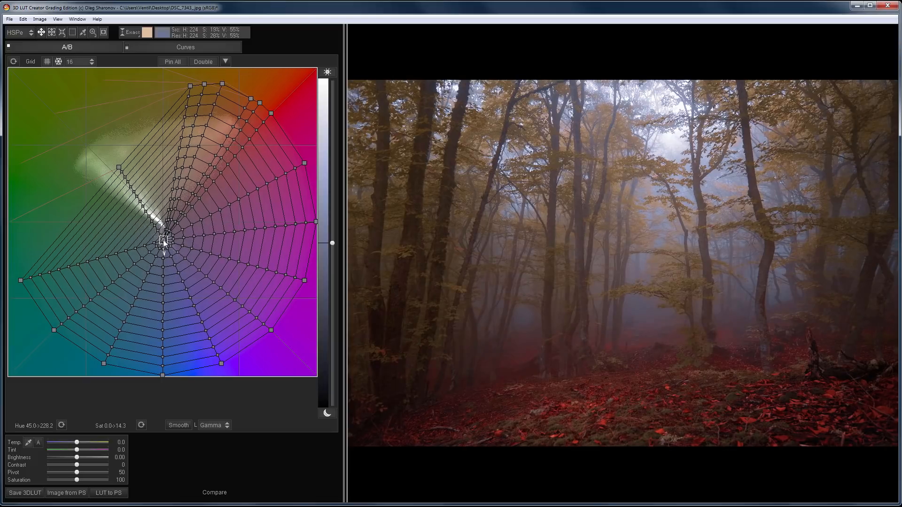
pyautogui.press('space')
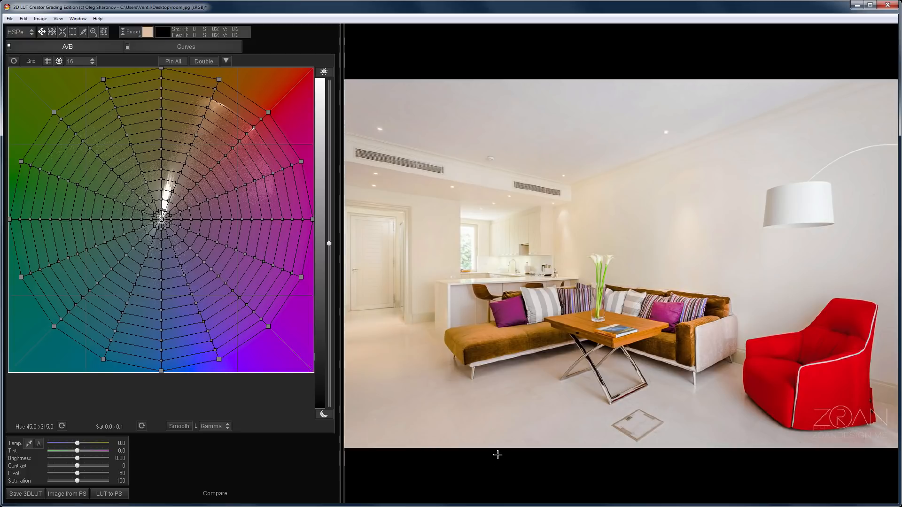
# Try to neutralize the room photo's warm cast by sampling the wall with the white balance picker, and undo it
pyautogui.click(31, 444)
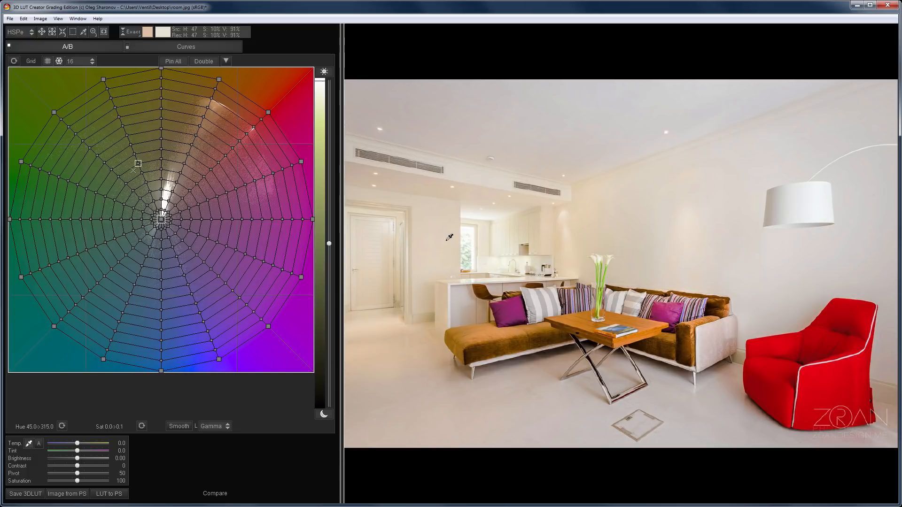
pyautogui.click(446, 240)
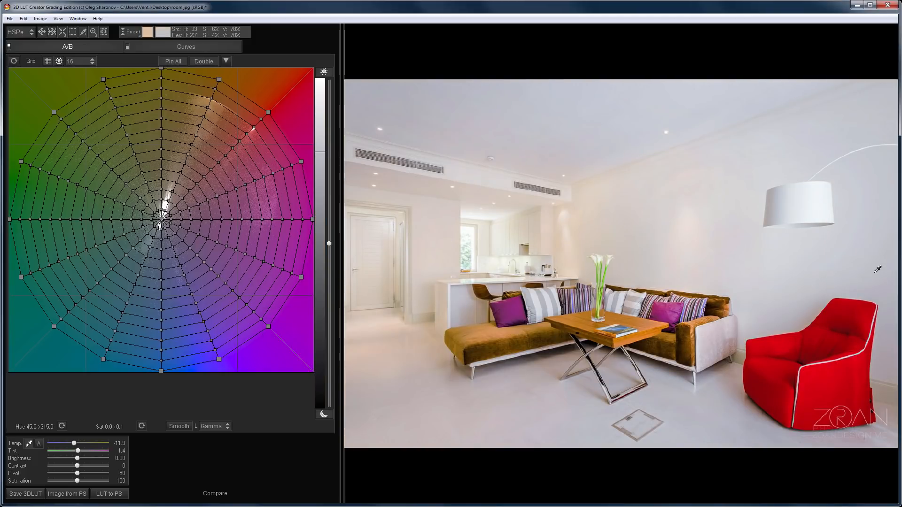
pyautogui.hotkey('ctrl', 'z')
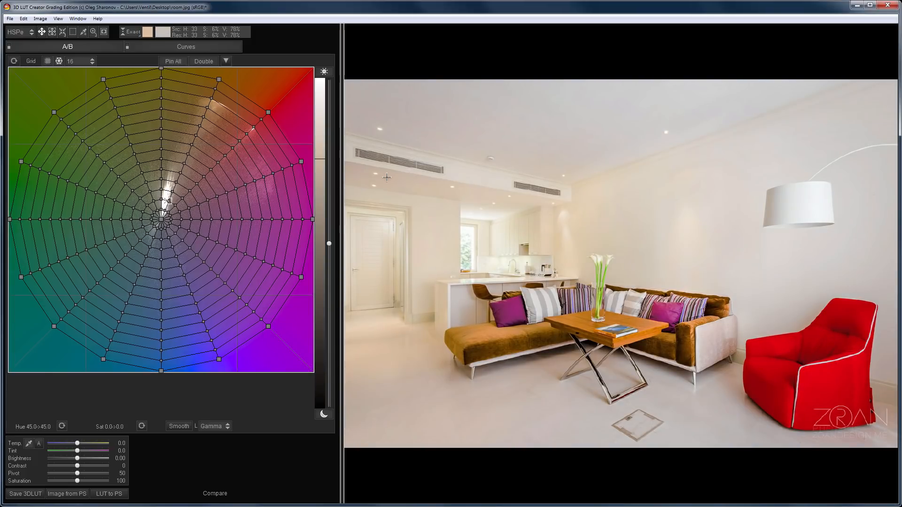
# Collapse the mid-saturation grid points on the yellow, orange and red rays to zero saturation to neutralize the room's walls
pyautogui.click(162, 150)
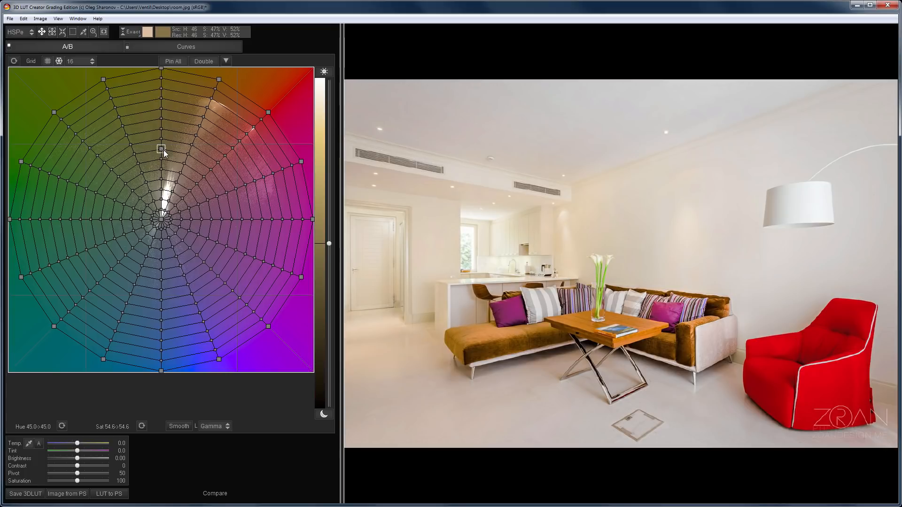
pyautogui.hotkey('shift', 'Right')
pyautogui.hotkey('shift', 'Right')
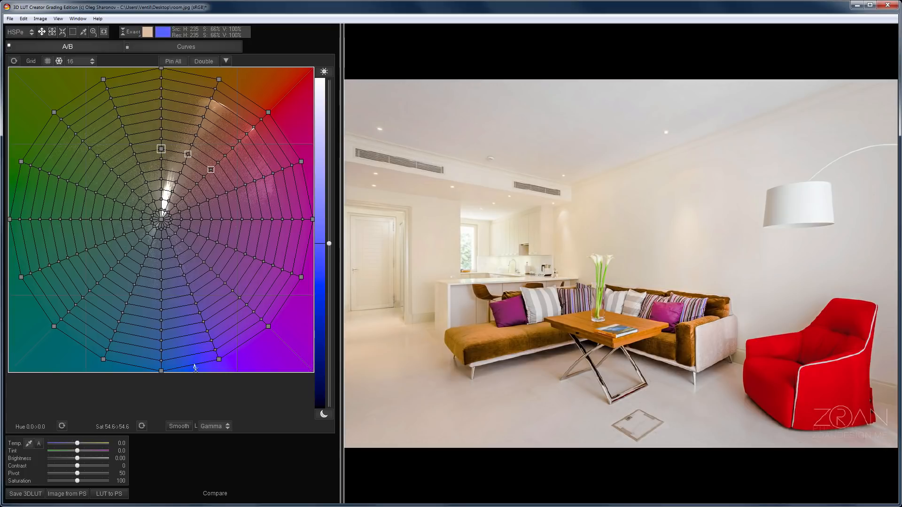
pyautogui.press('Delete')
pyautogui.doubleClick(161, 163)
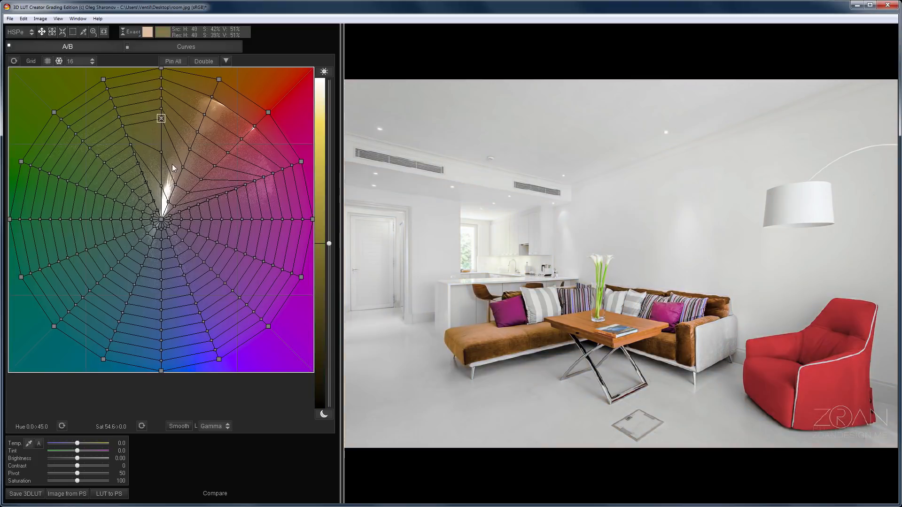
pyautogui.doubleClick(182, 167)
pyautogui.doubleClick(202, 178)
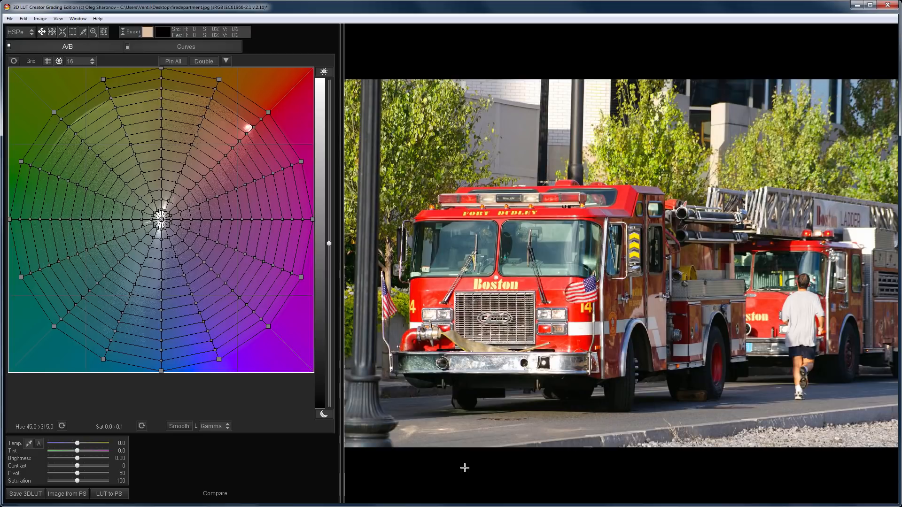
# Reduce every A/B grid ray except red to zero saturation so only the fire trucks keep color, and move the outer red point
pyautogui.click(221, 78)
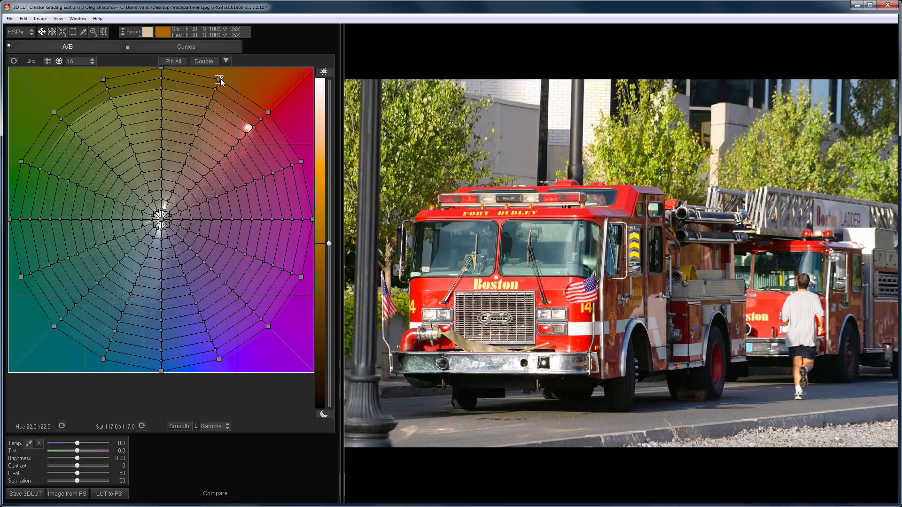
pyautogui.hotkey('shift', 'Left')
pyautogui.hotkey('shift', 'Left')
pyautogui.hotkey('shift', 'Left')
pyautogui.hotkey('shift', 'Left')
pyautogui.hotkey('shift', 'Left')
pyautogui.hotkey('shift', 'Left')
pyautogui.hotkey('shift', 'Left')
pyautogui.hotkey('shift', 'Left')
pyautogui.hotkey('shift', 'Left')
pyautogui.hotkey('shift', 'Left')
pyautogui.hotkey('shift', 'Left')
pyautogui.hotkey('shift', 'Left')
pyautogui.hotkey('shift', 'Left')
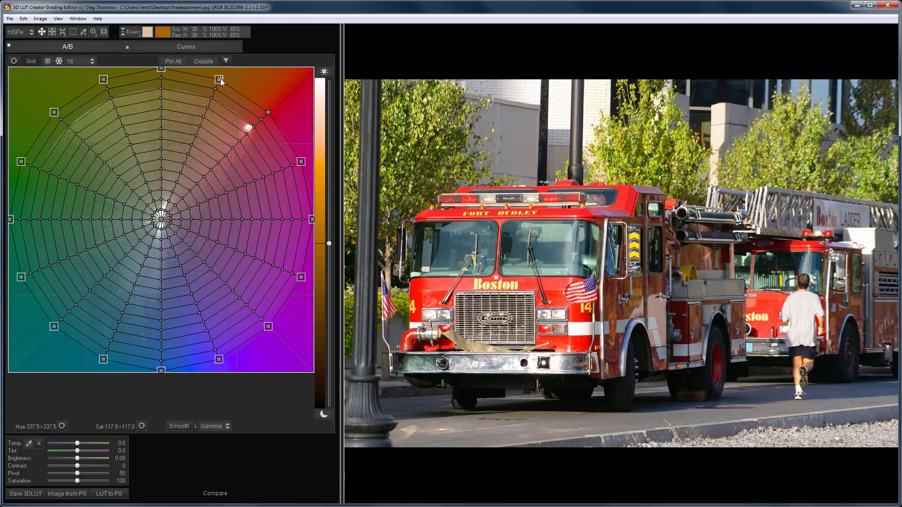
pyautogui.moveTo(123, 427); pyautogui.dragTo(94, 429)
pyautogui.click(268, 112)
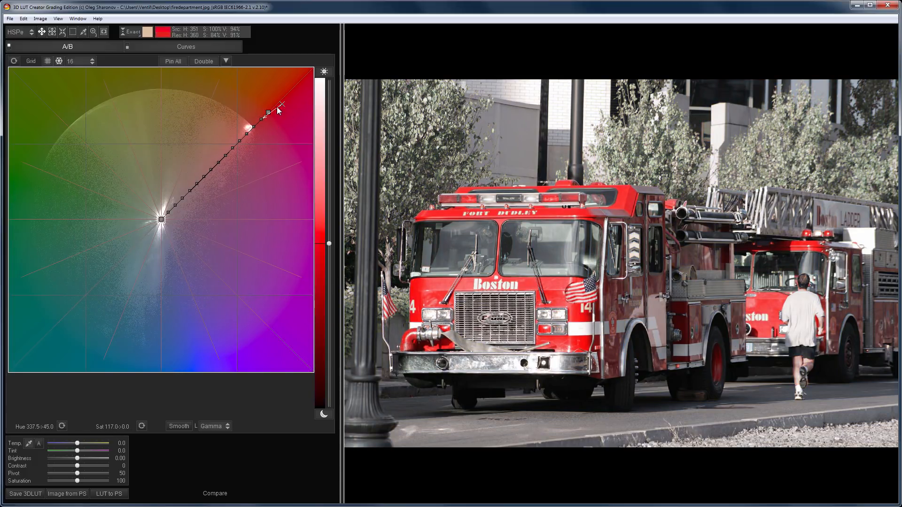
pyautogui.moveTo(268, 111); pyautogui.dragTo(274, 140)
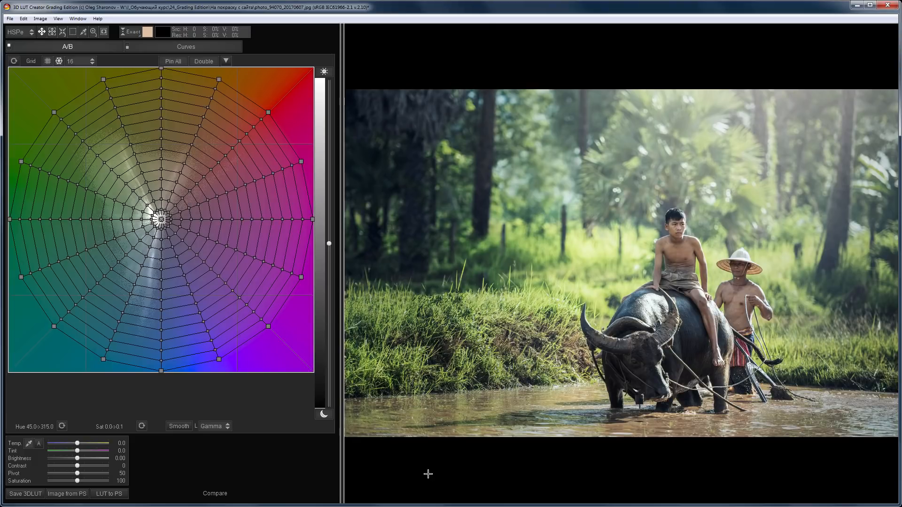
# Switch the color model to CMYK and pull the low-saturation orange, red and yellow grid points outward to enrich the skin tones
pyautogui.click(18, 32)
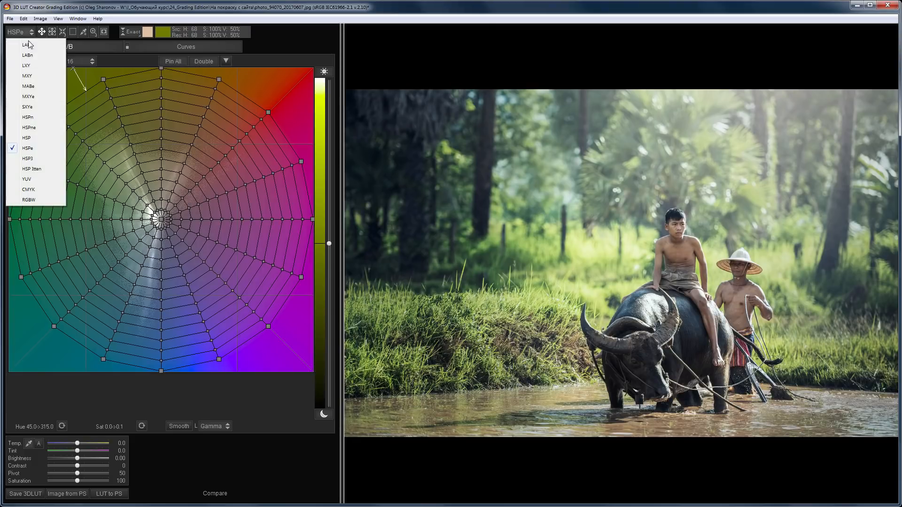
pyautogui.click(28, 189)
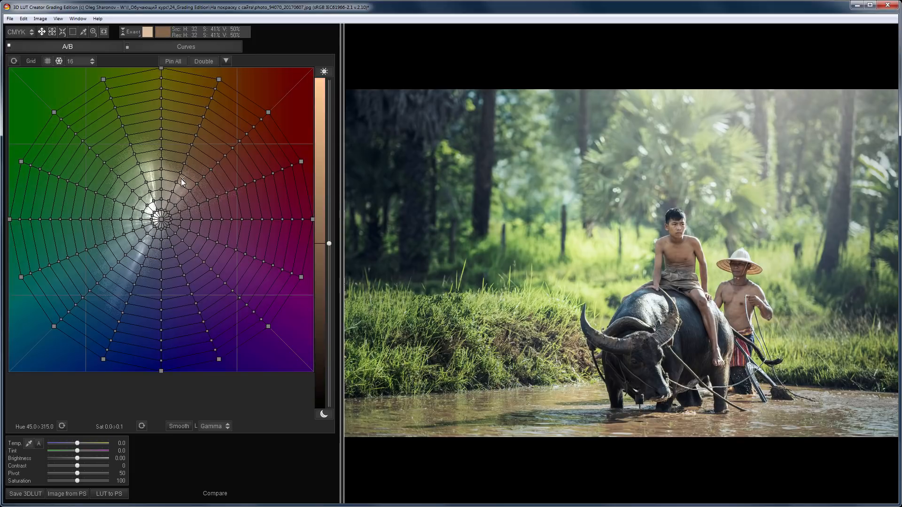
pyautogui.moveTo(177, 176); pyautogui.dragTo(188, 150)
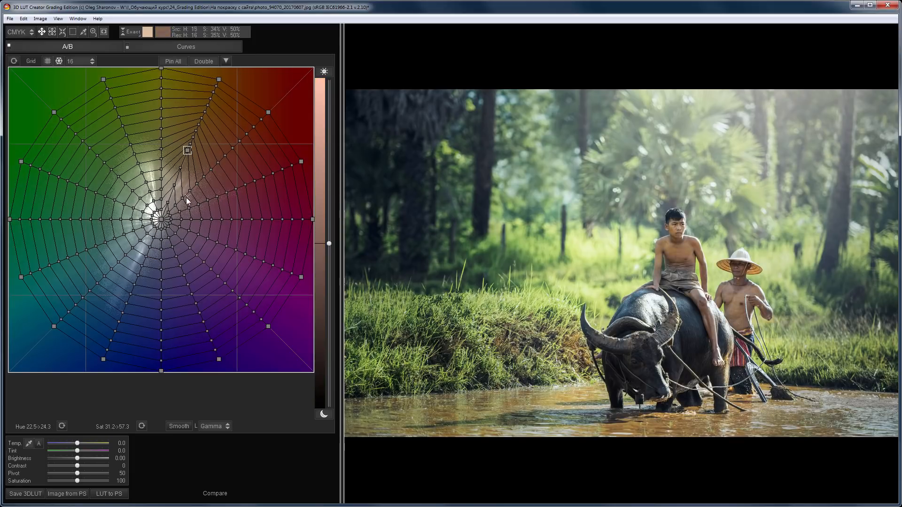
pyautogui.moveTo(186, 188); pyautogui.dragTo(206, 162)
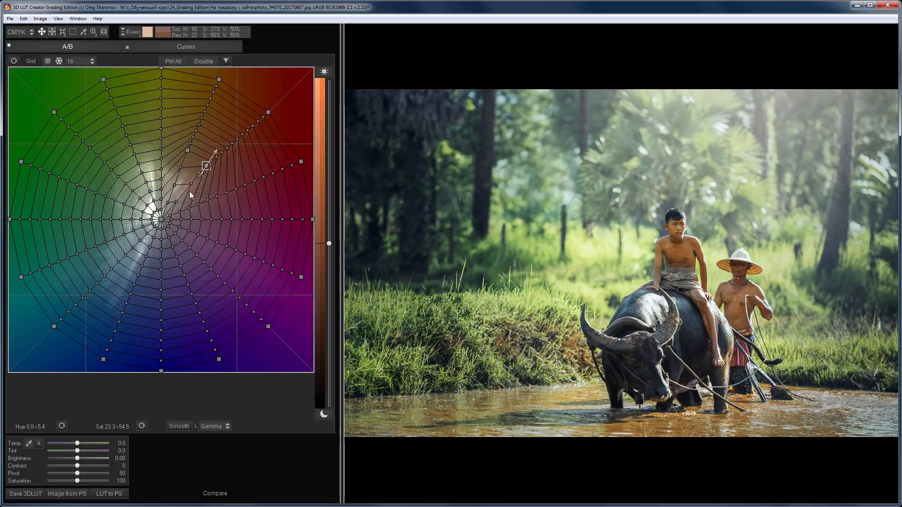
pyautogui.moveTo(162, 198); pyautogui.dragTo(164, 164)
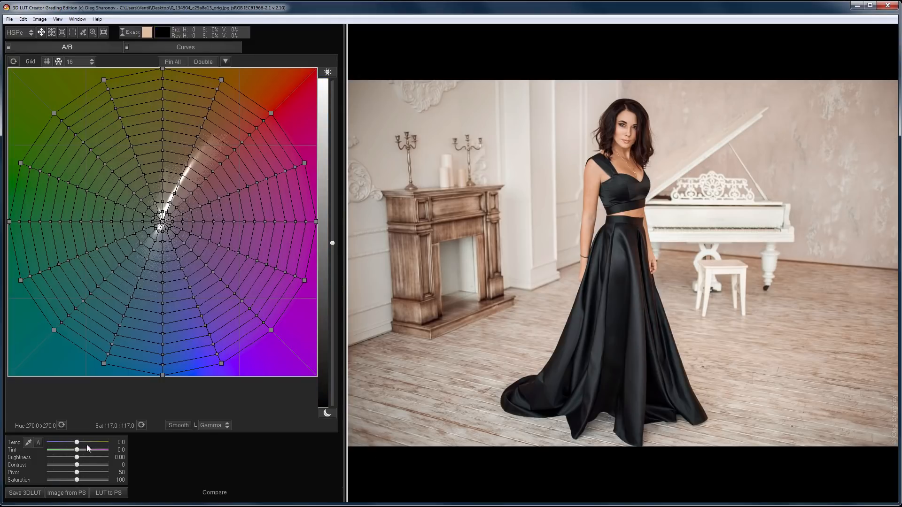
# Set the temperature to -20.4 and recolor the black dress dark green using the Color target mode
pyautogui.moveTo(77, 443); pyautogui.dragTo(71, 449)
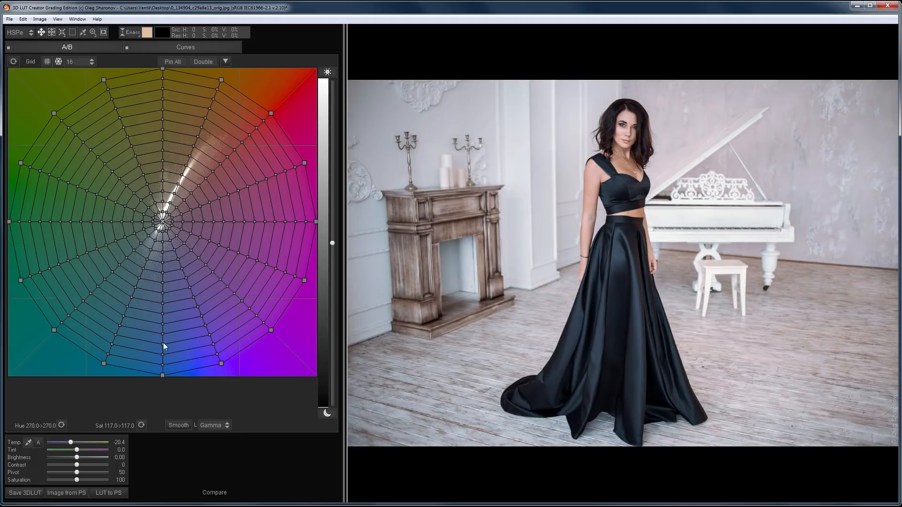
pyautogui.click(131, 32)
pyautogui.click(163, 43)
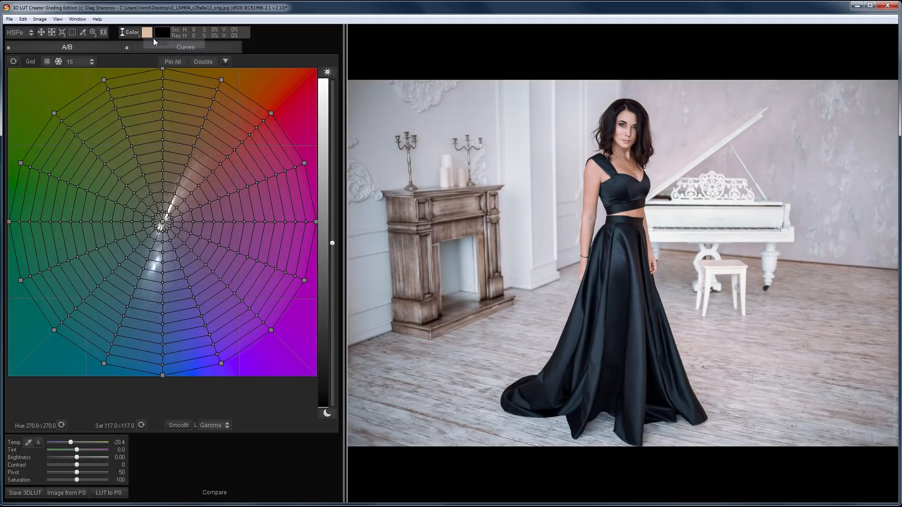
pyautogui.click(151, 32)
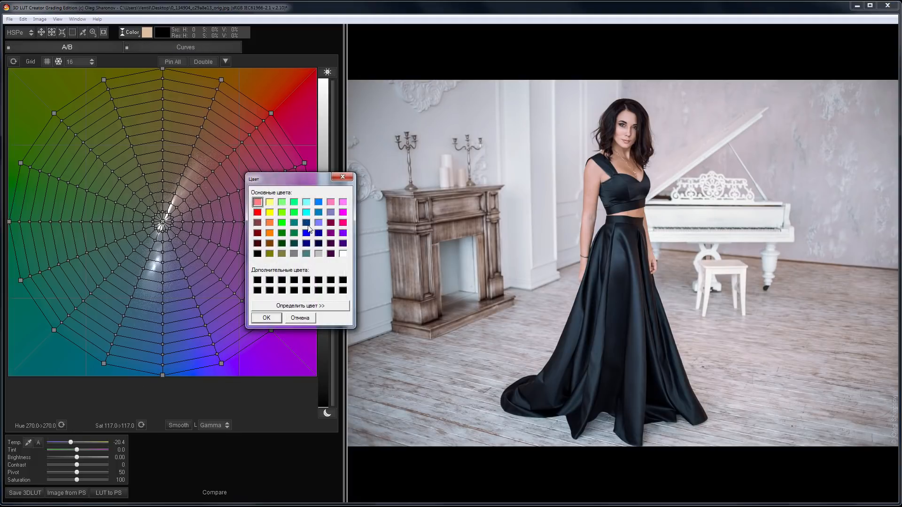
pyautogui.click(282, 233)
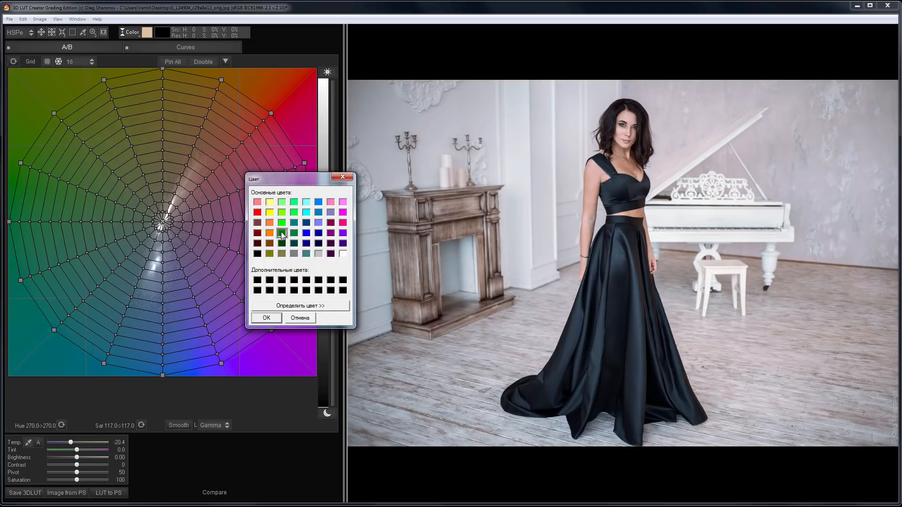
pyautogui.click(270, 318)
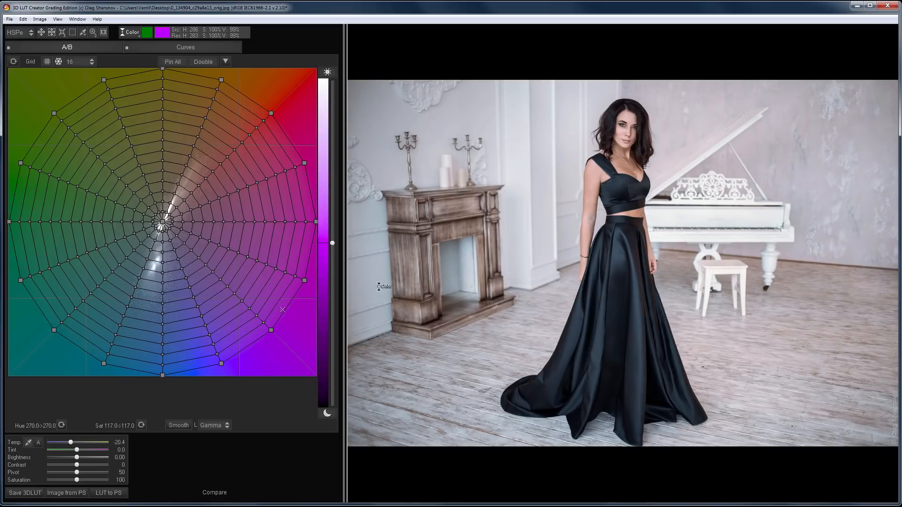
pyautogui.click(635, 370)
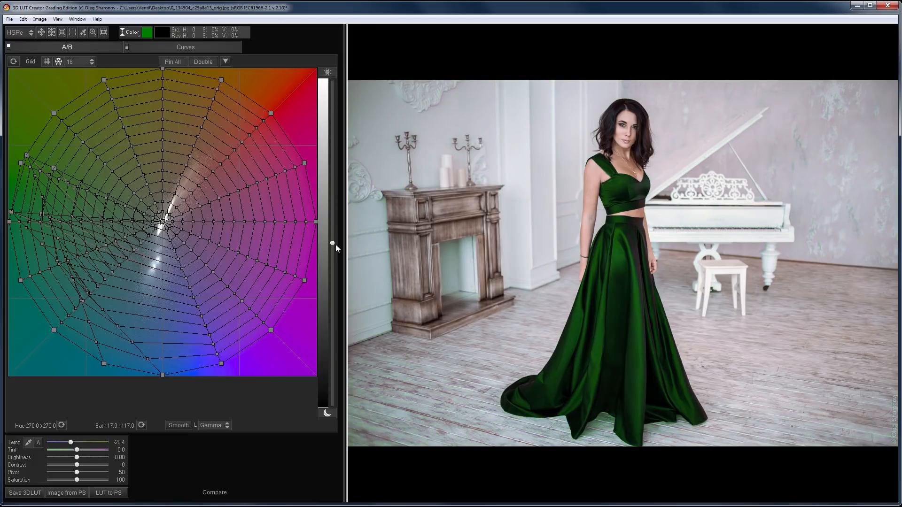
# Reopen the target color palette, confirm a color and apply it to the skirt of the dress
pyautogui.click(147, 32)
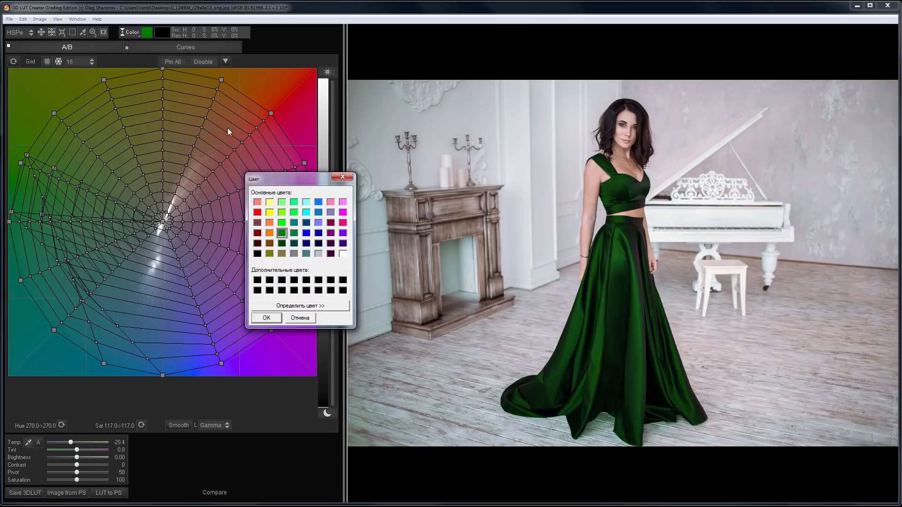
pyautogui.click(266, 318)
pyautogui.click(640, 362)
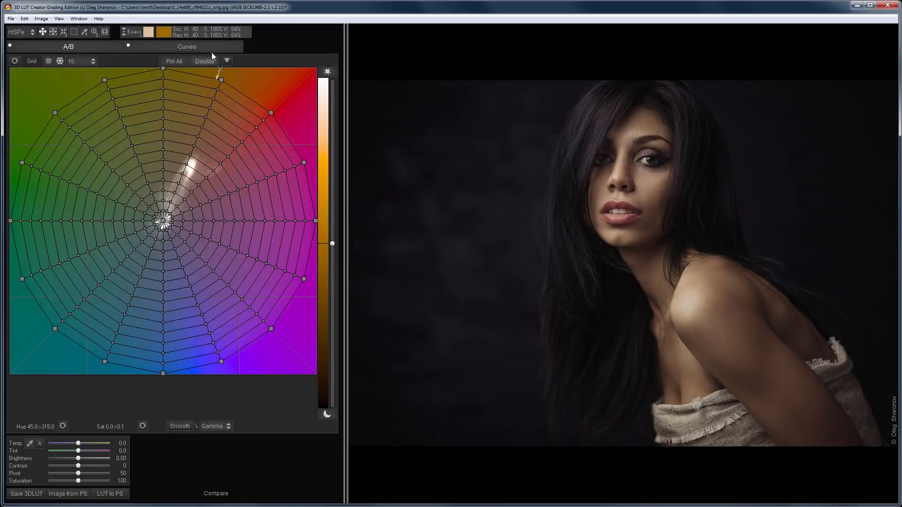
# Raise the start point of the portrait's Sat/Luma curve, leaving its end point in place
pyautogui.click(210, 46)
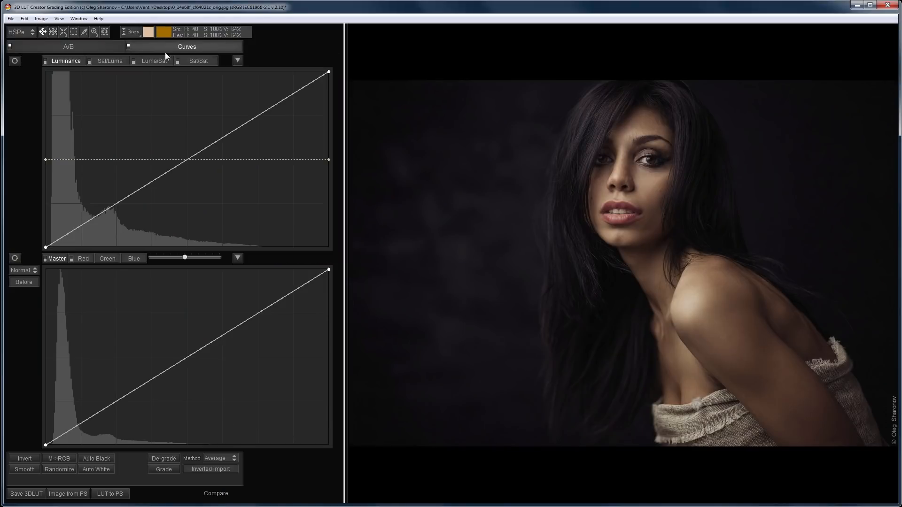
pyautogui.click(112, 60)
pyautogui.moveTo(45, 160); pyautogui.dragTo(38, 107)
# Lower the end point of the Luma/Sat curve to 27 and add a Sat/Sat curve point mapping 100 to 122
pyautogui.click(148, 61)
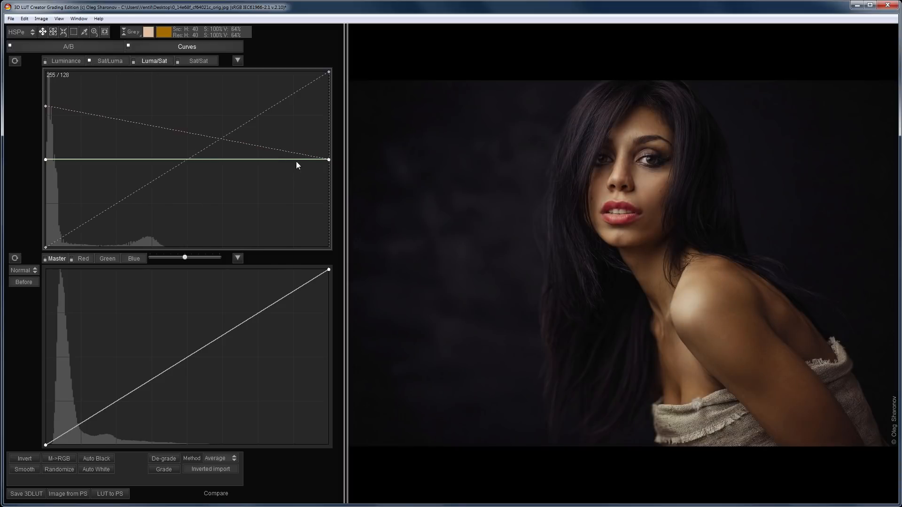
pyautogui.moveTo(329, 159); pyautogui.dragTo(329, 229)
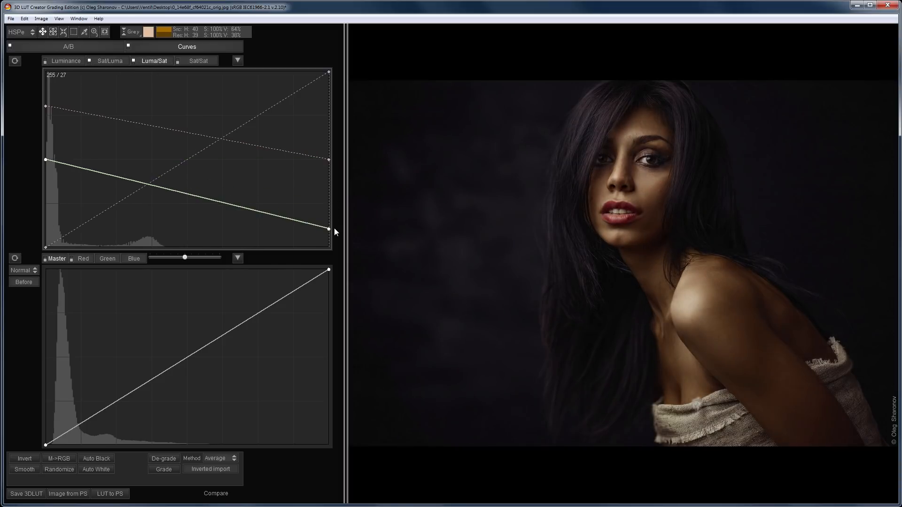
pyautogui.click(198, 62)
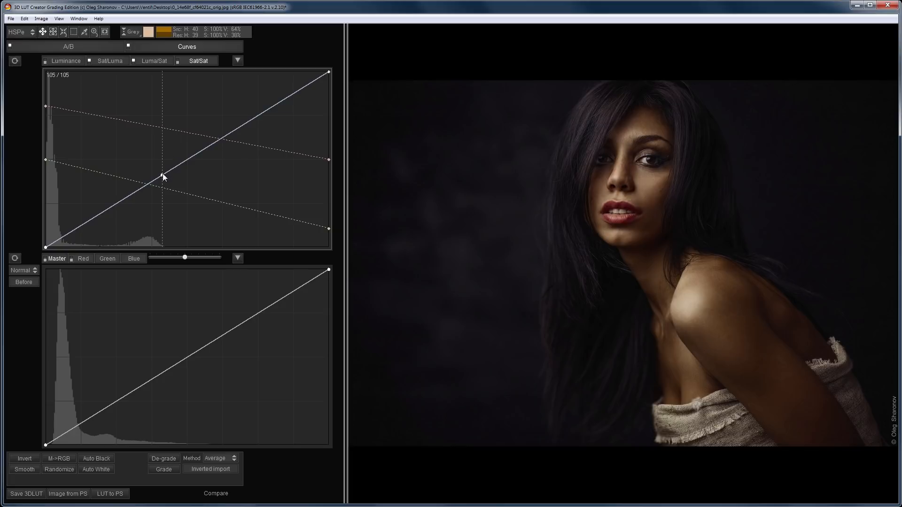
pyautogui.moveTo(162, 174); pyautogui.dragTo(156, 163)
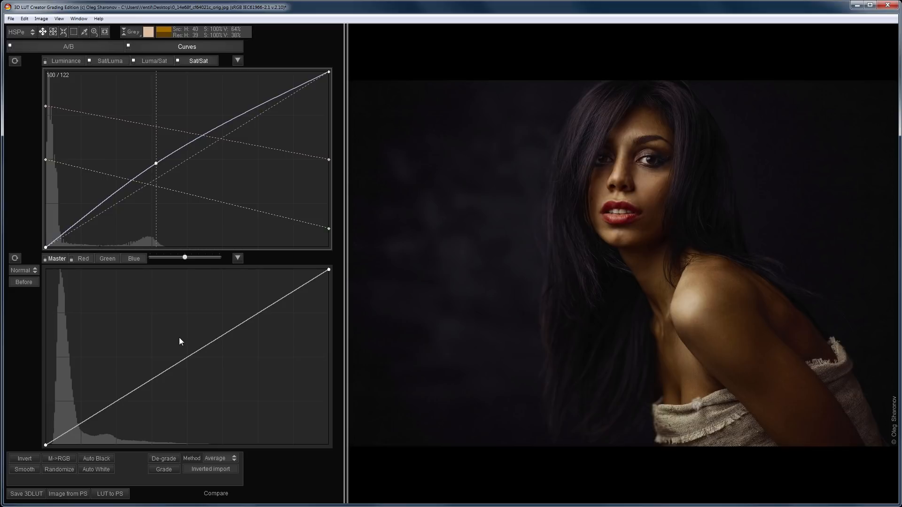
# Randomize the portrait's RGB curves several times to try different color grading looks
pyautogui.click(63, 469)
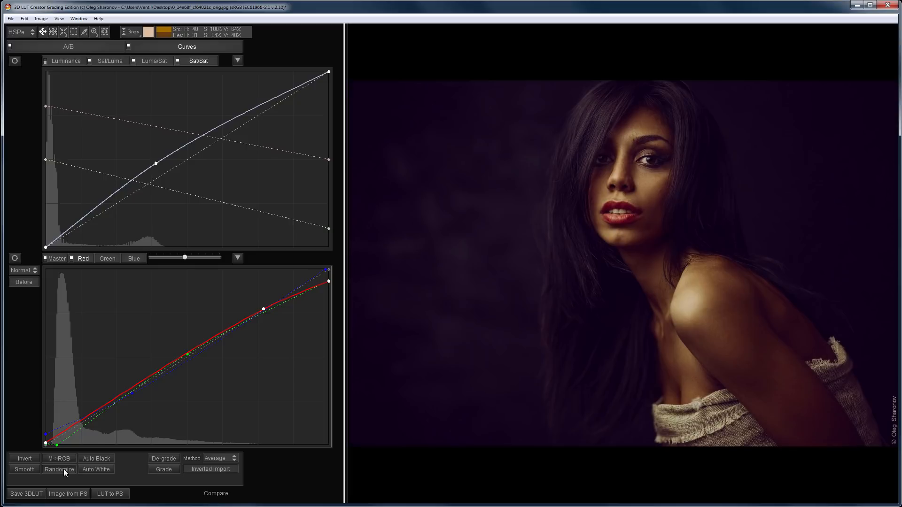
pyautogui.click(63, 469)
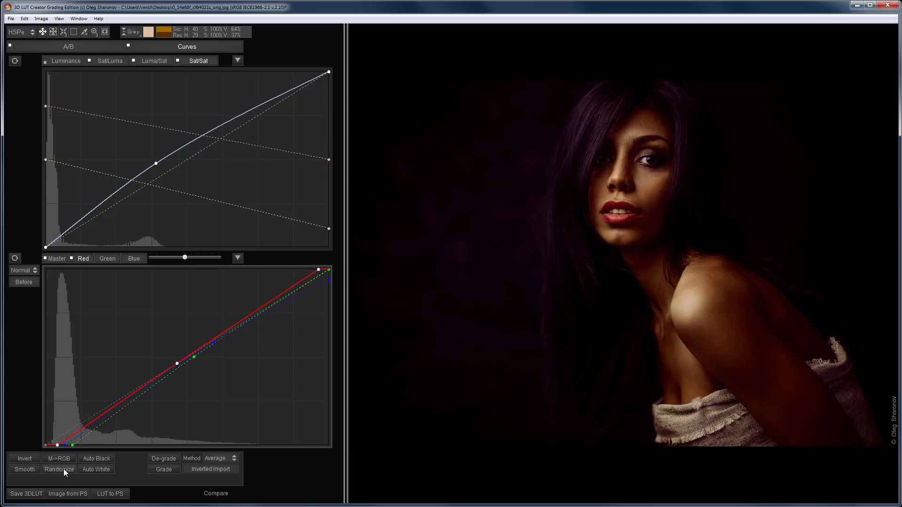
pyautogui.click(63, 468)
pyautogui.click(63, 469)
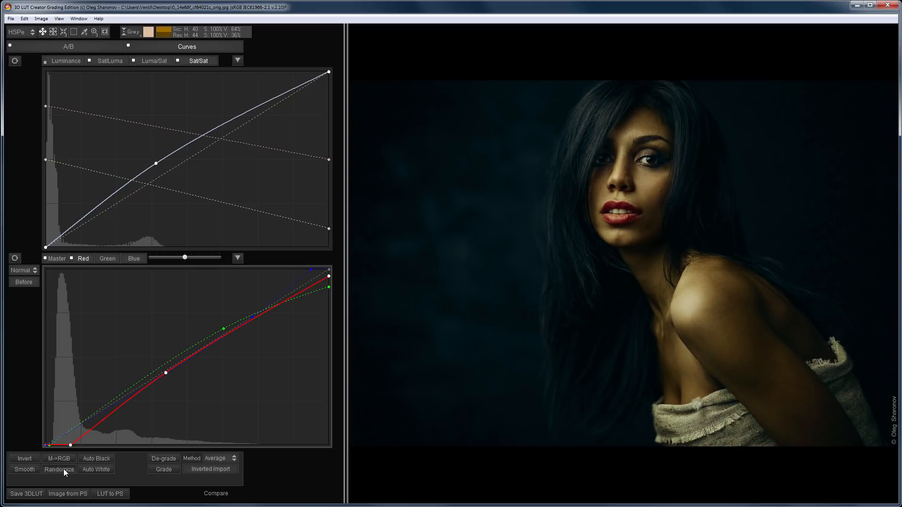
pyautogui.click(64, 469)
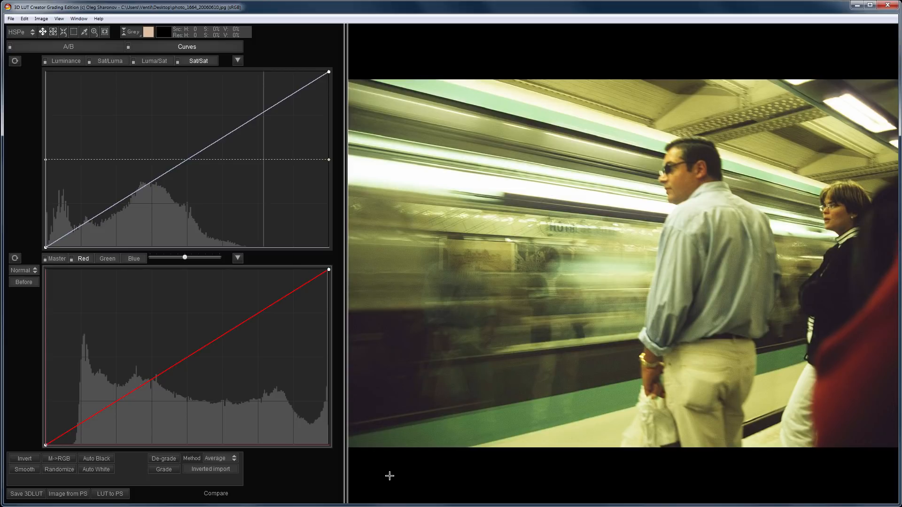
# De-grade the subway photo's color cast using the Average method
pyautogui.click(225, 457)
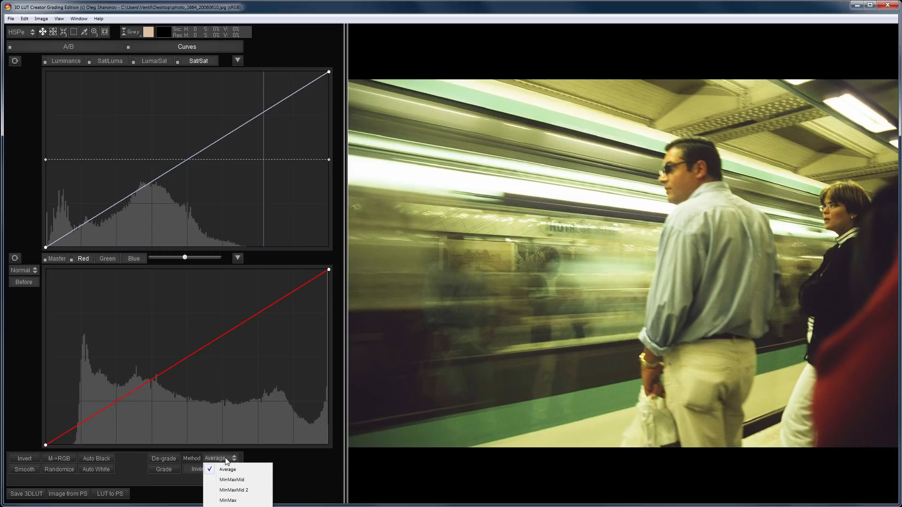
pyautogui.click(229, 471)
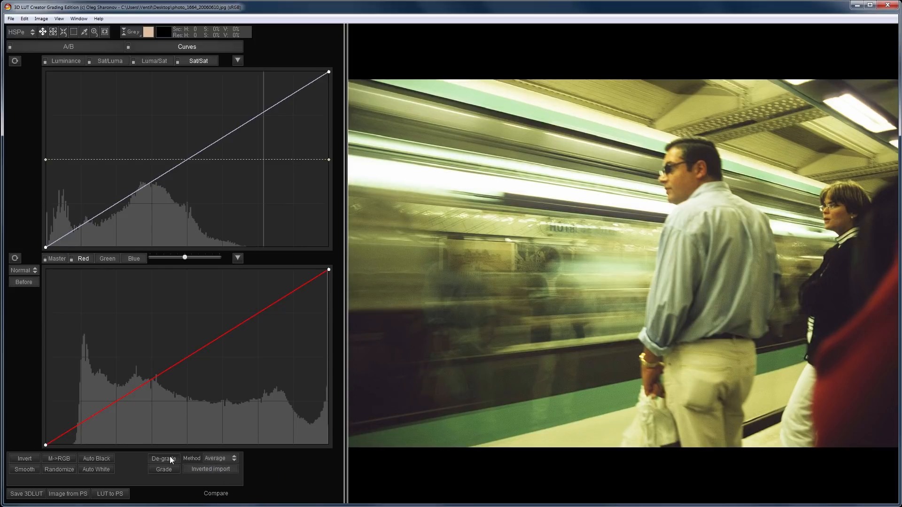
pyautogui.click(170, 456)
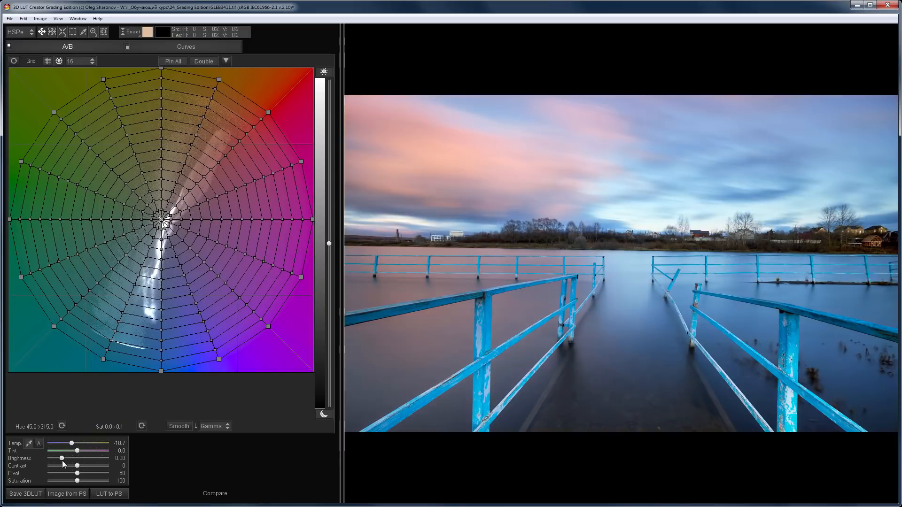
# Darken the pier photo, and gather the outer blue-side grid points toward blue while pulling the outer orange point inward
pyautogui.moveTo(62, 460); pyautogui.dragTo(61, 481)
pyautogui.moveTo(104, 360); pyautogui.dragTo(148, 359)
pyautogui.moveTo(211, 362); pyautogui.dragTo(166, 355)
pyautogui.moveTo(218, 80); pyautogui.dragTo(226, 122)
# Switch the lower curves to CMYK2 mode and S-shape the Cyan curve, mapping 98 to 72 and raising an upper point
pyautogui.click(193, 47)
pyautogui.click(32, 268)
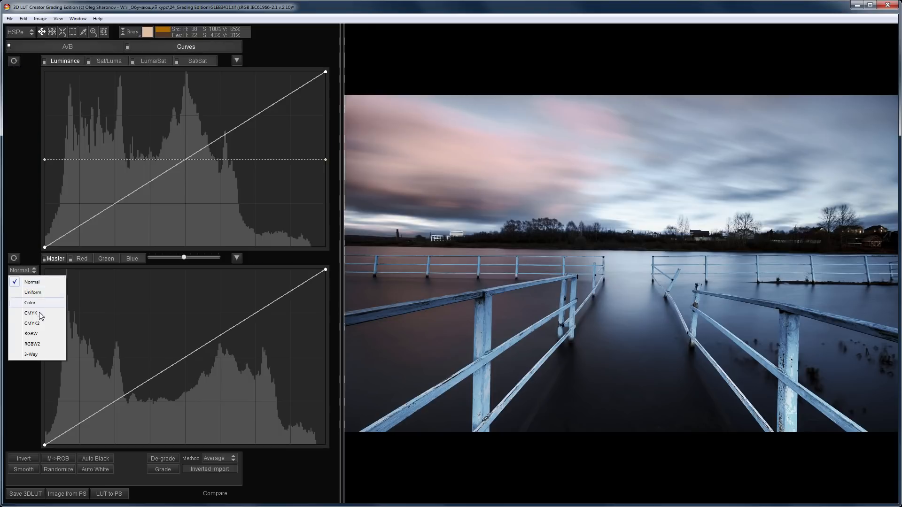
pyautogui.click(40, 313)
pyautogui.click(78, 258)
pyautogui.moveTo(151, 380); pyautogui.dragTo(152, 396)
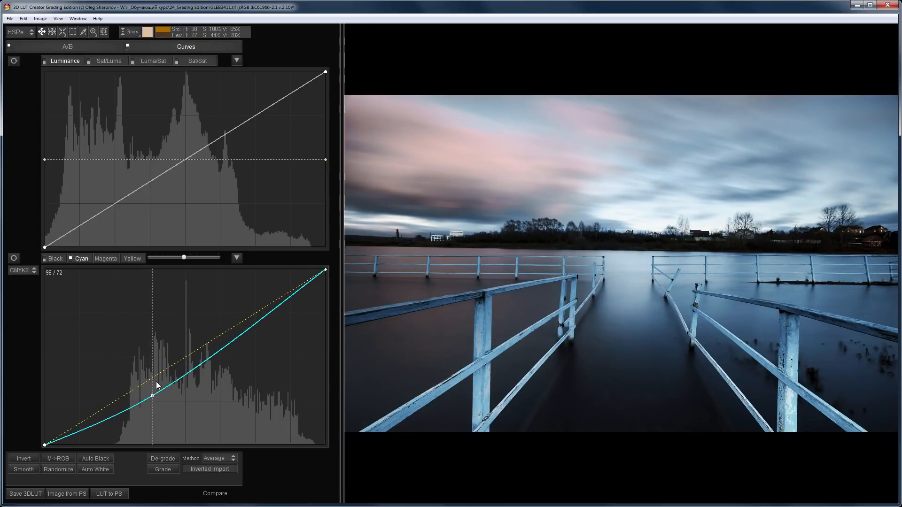
pyautogui.moveTo(228, 350); pyautogui.dragTo(225, 336)
# Bend the Magenta curve to map 103 to 89 with a raised upper point, and the Yellow curve 110 to 129 with a lowered one
pyautogui.click(111, 259)
pyautogui.moveTo(157, 374); pyautogui.dragTo(157, 384)
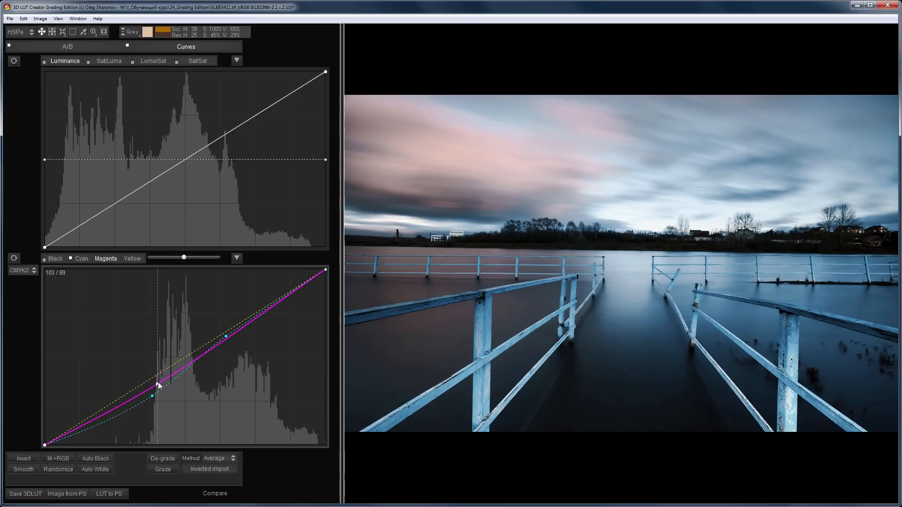
pyautogui.moveTo(246, 325); pyautogui.dragTo(246, 319)
pyautogui.click(139, 260)
pyautogui.moveTo(166, 368); pyautogui.dragTo(166, 357)
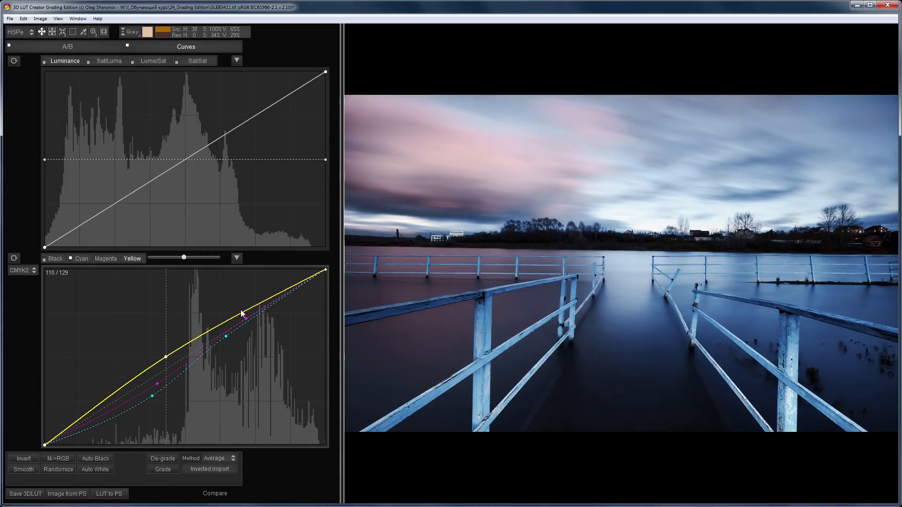
pyautogui.moveTo(240, 311); pyautogui.dragTo(238, 321)
# Lift the shadows of the Luminance curve, map 145 to 137, and lower the start point of the Luma/Sat curve to 78
pyautogui.moveTo(96, 216); pyautogui.dragTo(94, 206)
pyautogui.moveTo(205, 138); pyautogui.dragTo(204, 155)
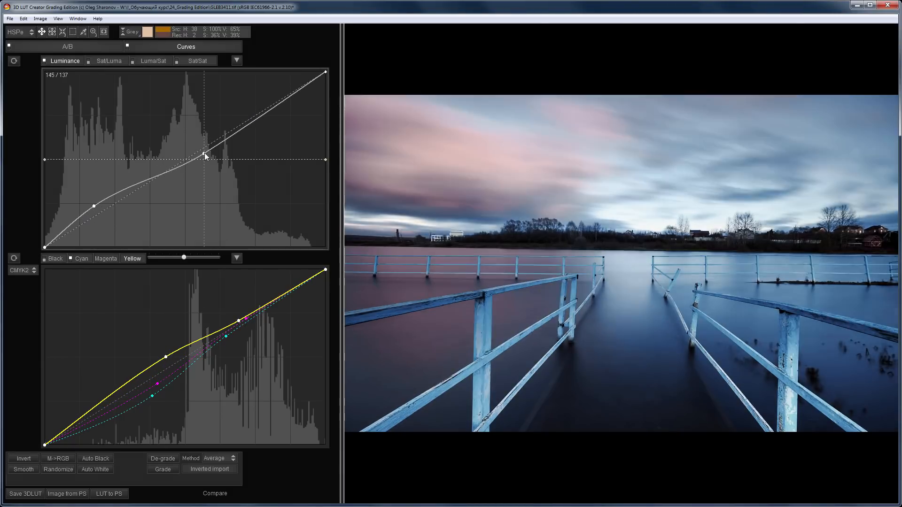
pyautogui.click(153, 61)
pyautogui.moveTo(46, 159); pyautogui.dragTo(41, 191)
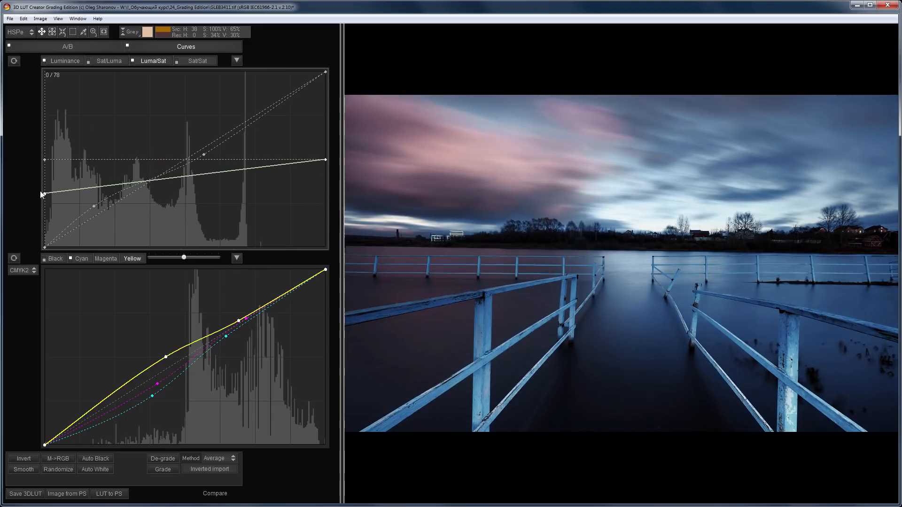
pyautogui.press('c')
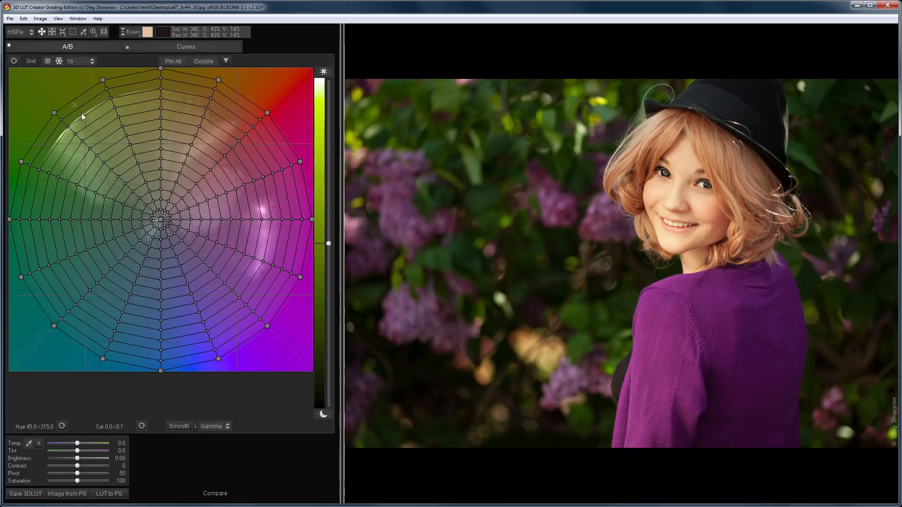
# Load 1.jpg from the References folder as the reference for the lilac portrait and start Auto Match colors to reference
pyautogui.click(9, 18)
pyautogui.click(33, 71)
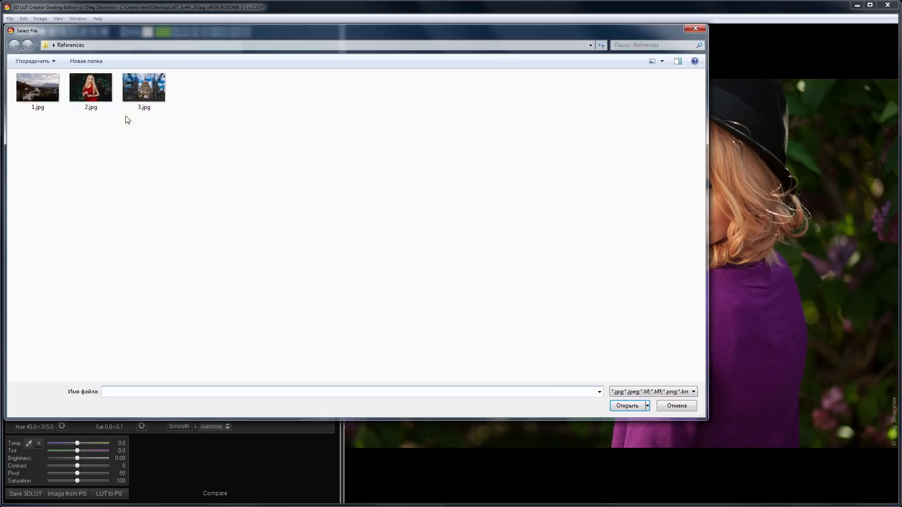
pyautogui.click(41, 83)
pyautogui.doubleClick(41, 83)
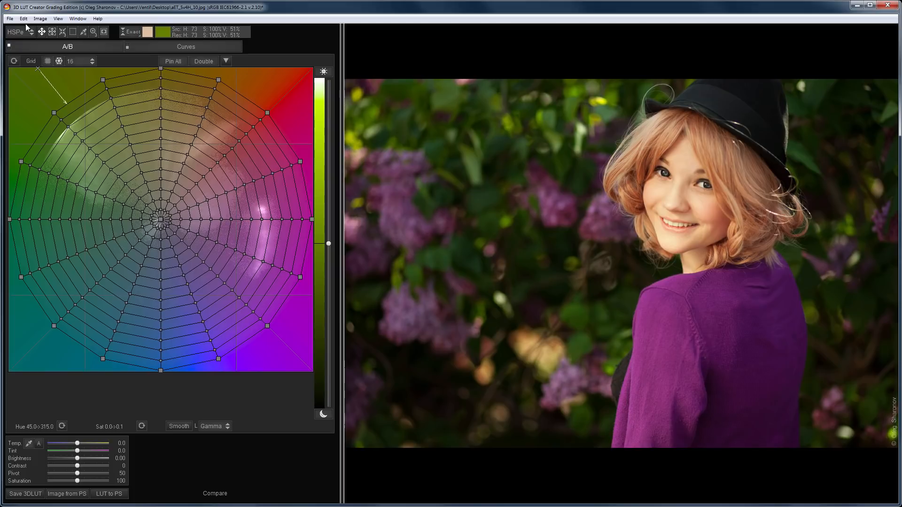
pyautogui.click(24, 19)
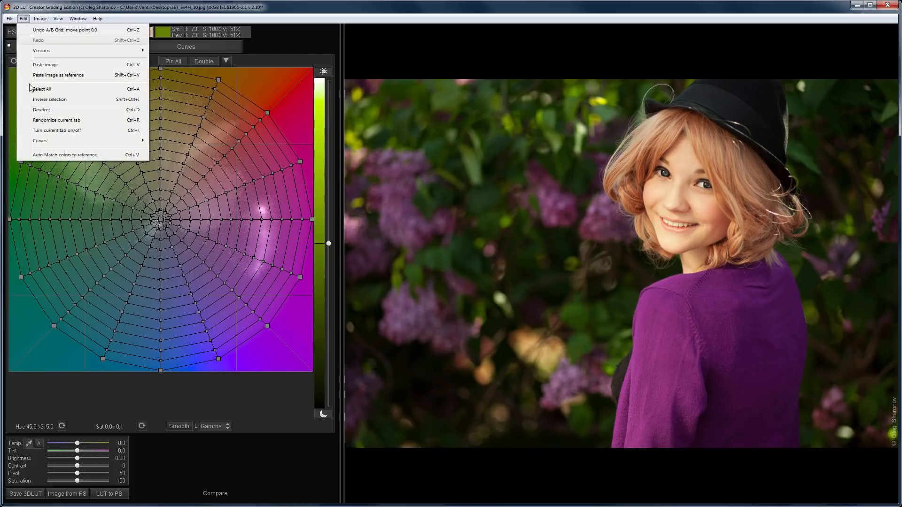
pyautogui.click(59, 156)
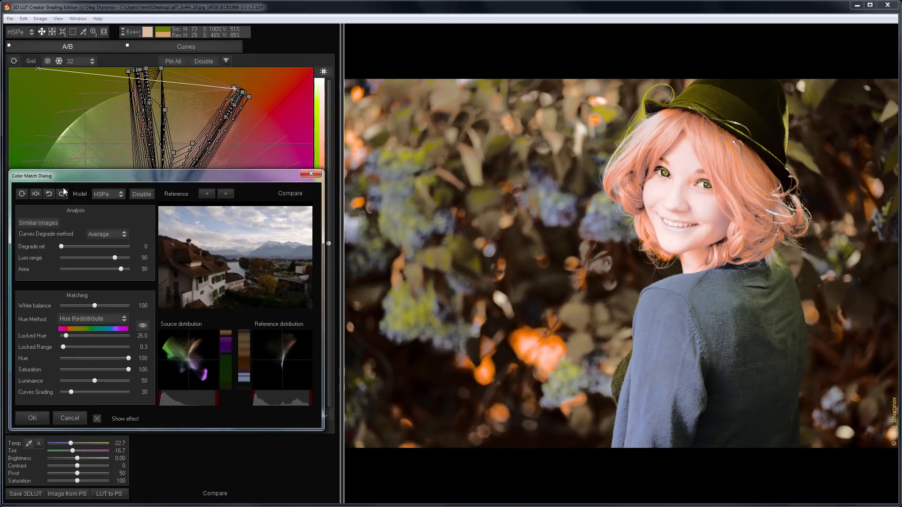
# Set Curves Grading and Luminance to 0, Locked Hue 60.4, Locked Range 1.0, Hue 97 and Saturation 84, and compare with the original
pyautogui.click(59, 393)
pyautogui.moveTo(94, 381); pyautogui.dragTo(59, 384)
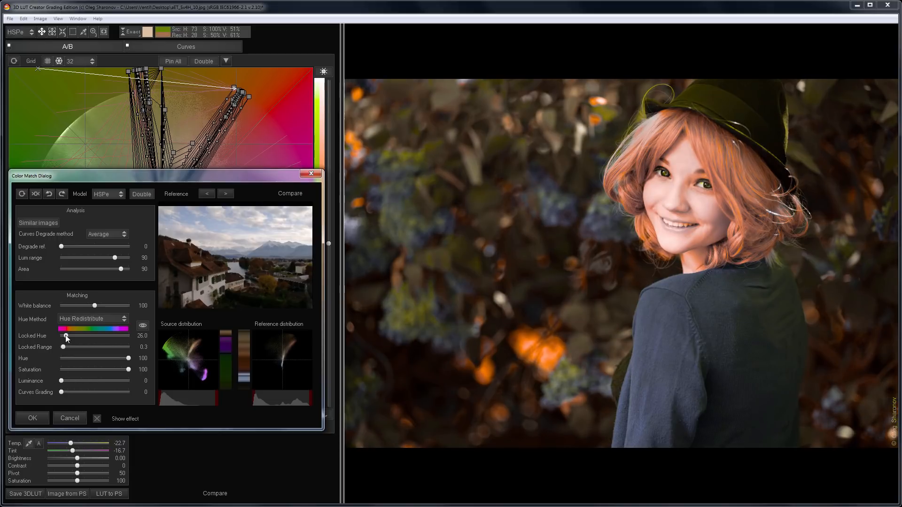
pyautogui.moveTo(66, 335); pyautogui.dragTo(69, 348)
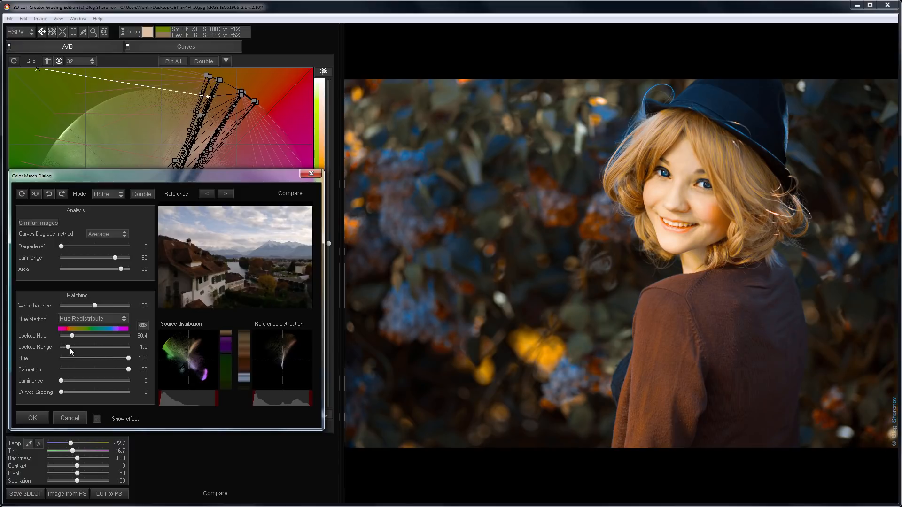
pyautogui.moveTo(123, 370); pyautogui.dragTo(126, 359)
pyautogui.click(96, 418)
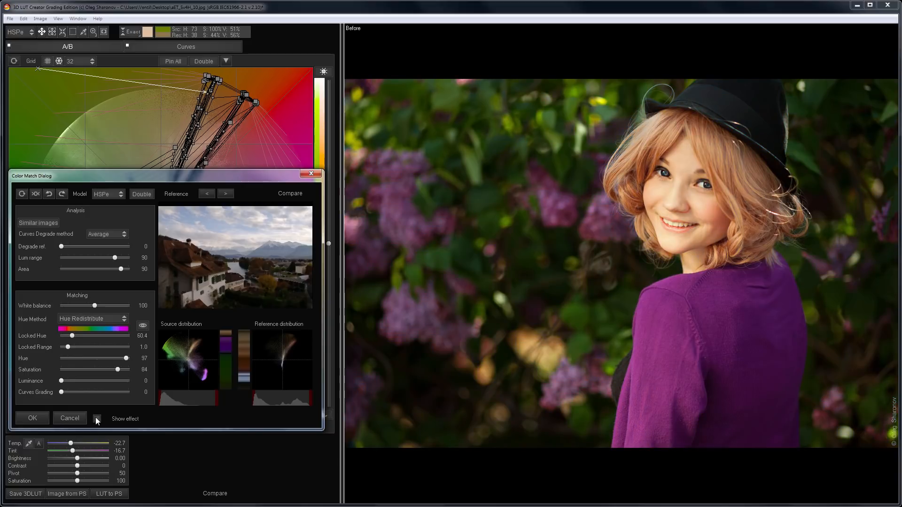
pyautogui.click(96, 418)
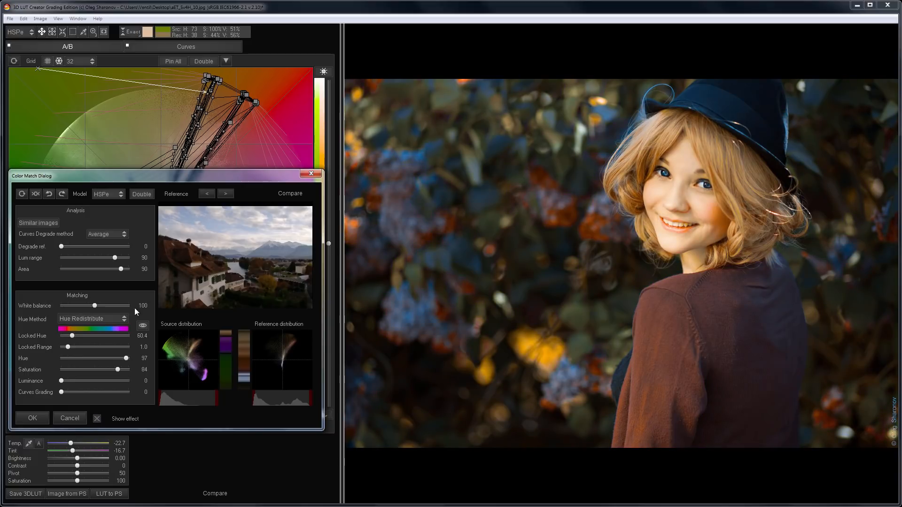
# Match the portrait to the reference of the woman in the red dress with Hue 93, and compare with the original
pyautogui.click(224, 194)
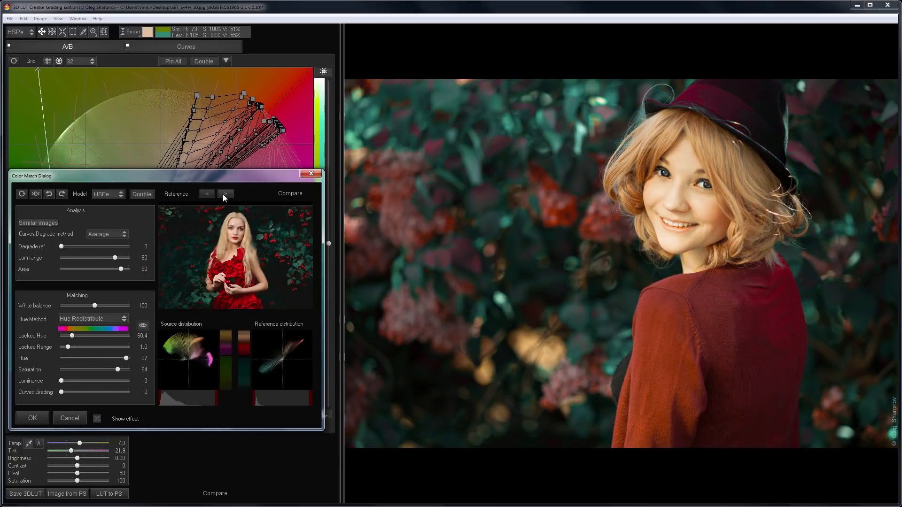
pyautogui.moveTo(126, 358); pyautogui.dragTo(123, 358)
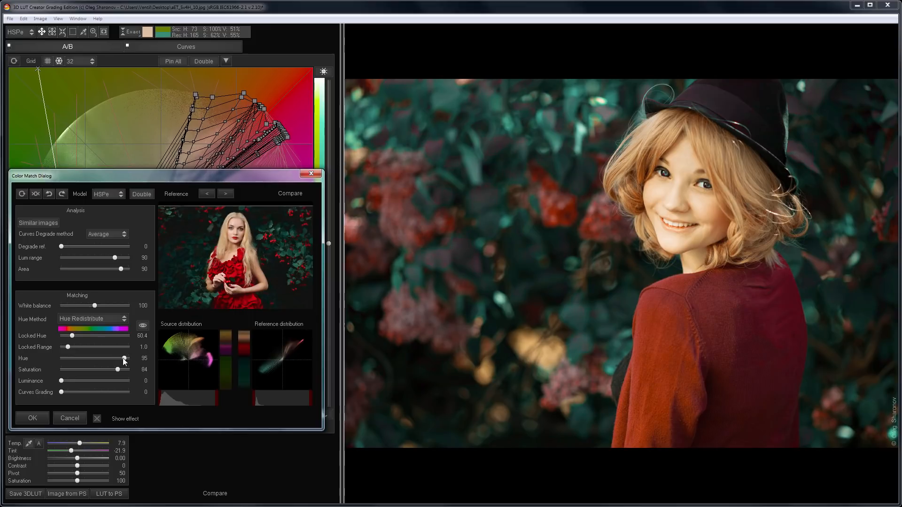
pyautogui.click(96, 419)
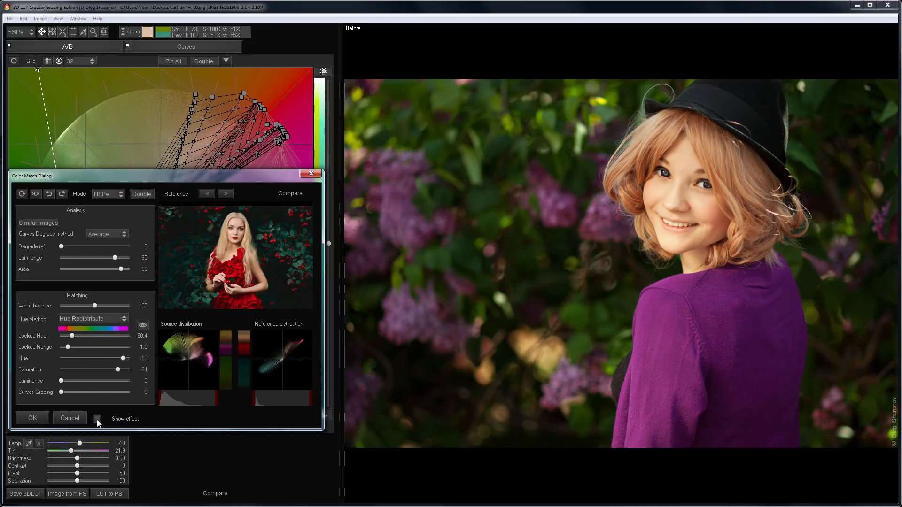
pyautogui.click(97, 419)
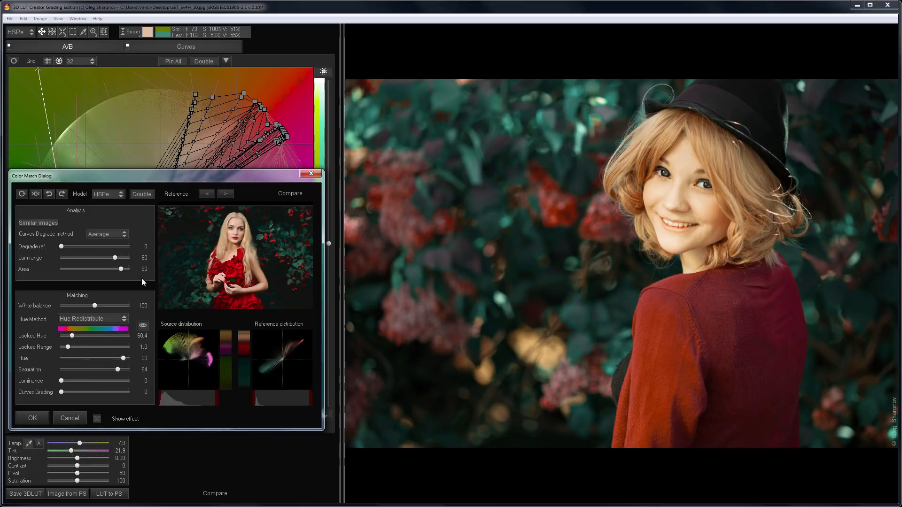
# Match the portrait to the domed cathedral reference and compare the result with the original
pyautogui.click(226, 194)
pyautogui.click(97, 418)
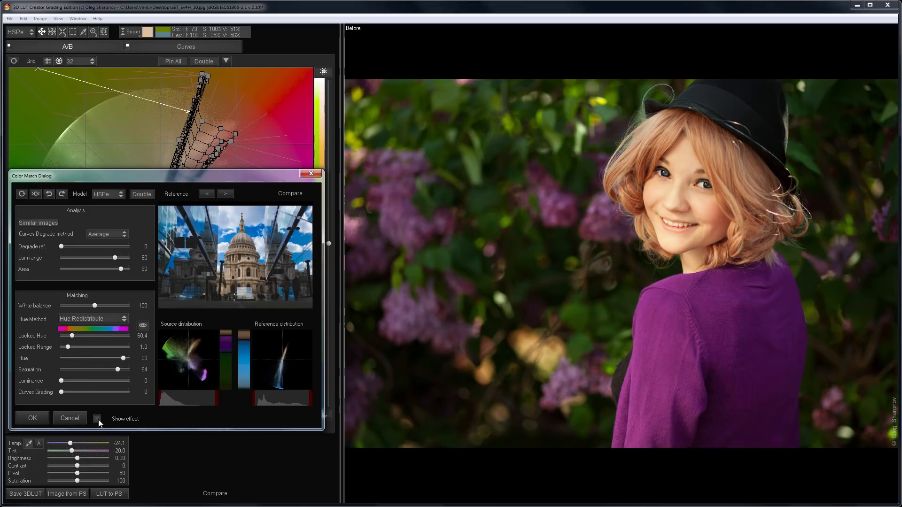
pyautogui.click(97, 419)
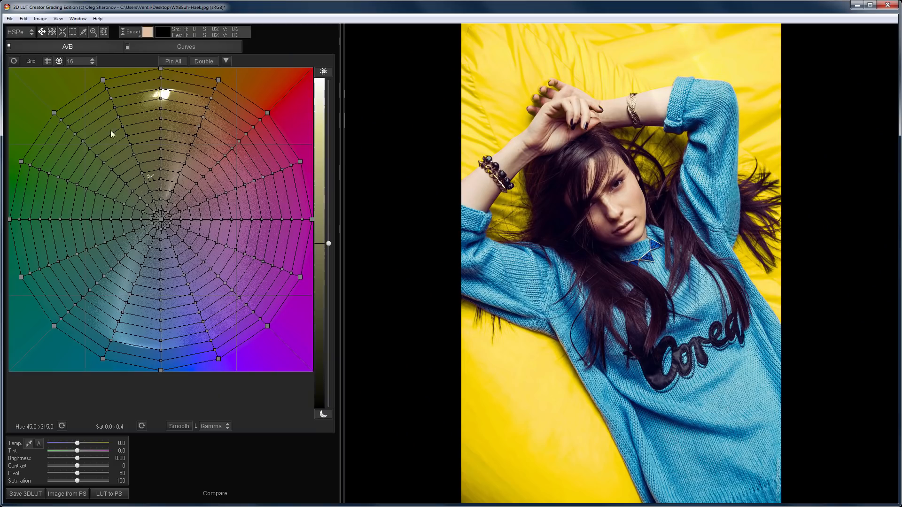
# Load the cold pastel.jpg palette as the reference for the blue sweater photo and start Auto Match colors to reference
pyautogui.click(9, 19)
pyautogui.click(37, 71)
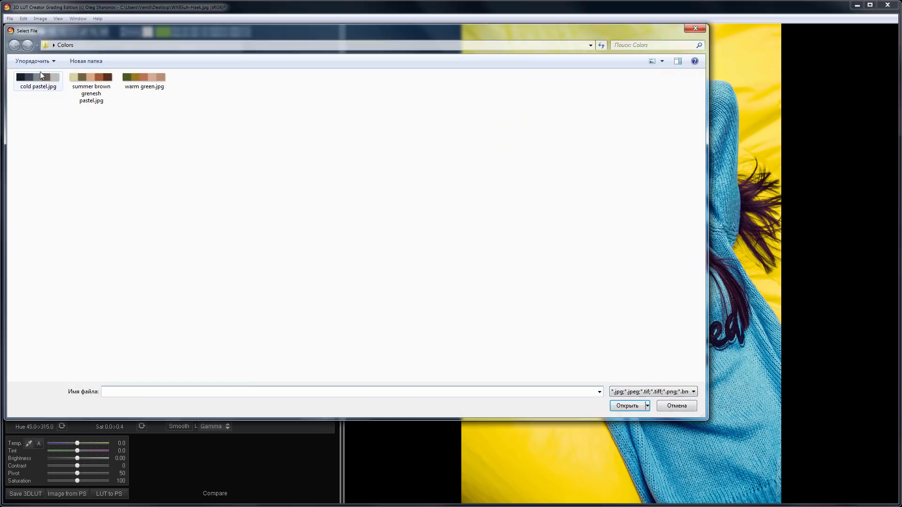
pyautogui.doubleClick(41, 77)
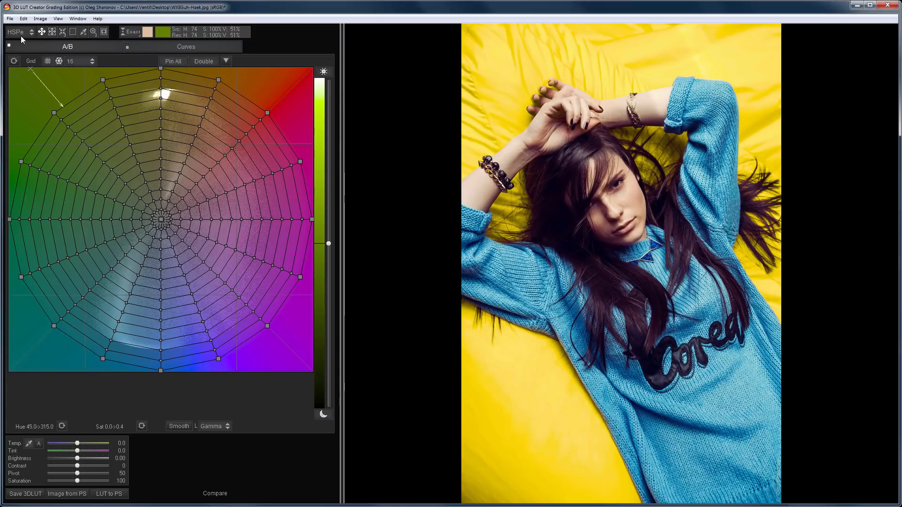
pyautogui.click(23, 19)
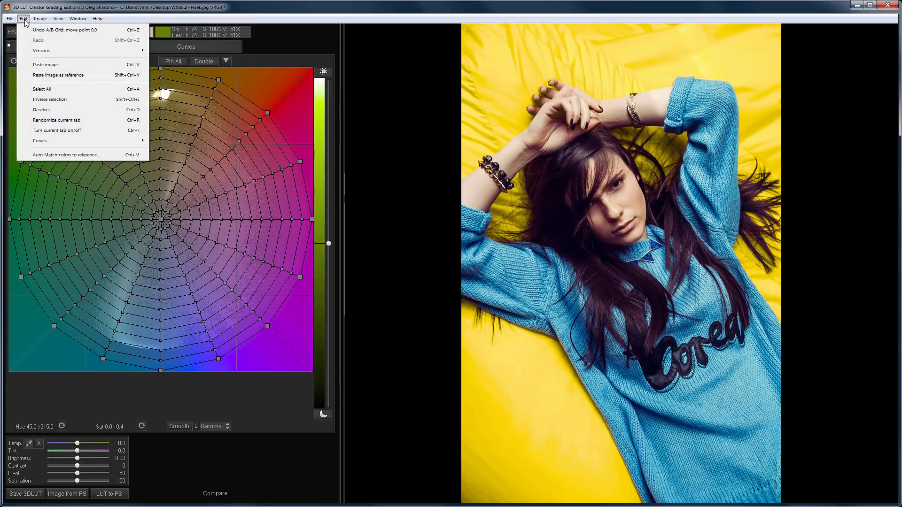
pyautogui.click(59, 155)
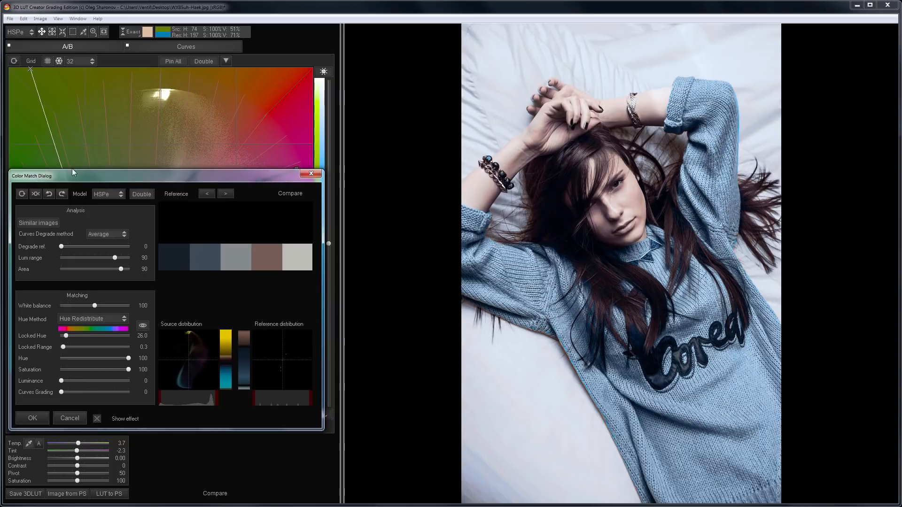
# Switch the matching model to HSP3, set Locked Range to 4.4 and Saturation to 81, and compare with the original
pyautogui.click(99, 193)
pyautogui.click(119, 322)
pyautogui.moveTo(64, 347); pyautogui.dragTo(116, 370)
pyautogui.click(97, 419)
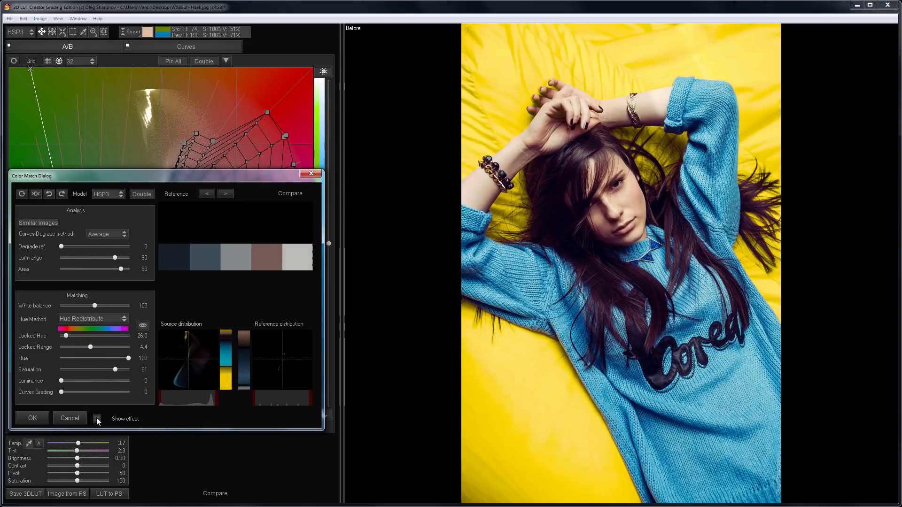
pyautogui.click(96, 418)
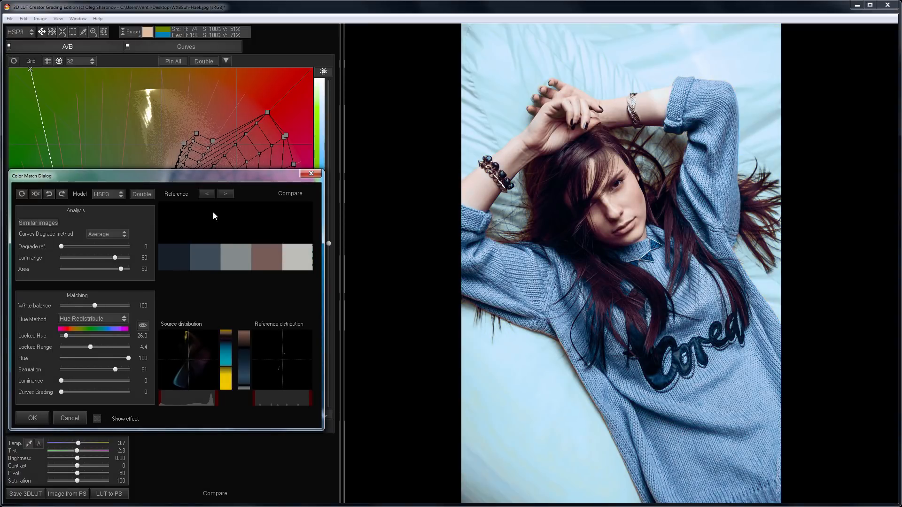
# Match to the summer brown palette with Locked Hue 80.5, Locked Range 1.8 and Saturation 100, and compare with the original
pyautogui.click(225, 194)
pyautogui.moveTo(66, 336)
pyautogui.mouseDown()
pyautogui.moveTo(76, 336)
pyautogui.moveTo(73, 347)
pyautogui.mouseUp()
pyautogui.moveTo(115, 369); pyautogui.dragTo(131, 370)
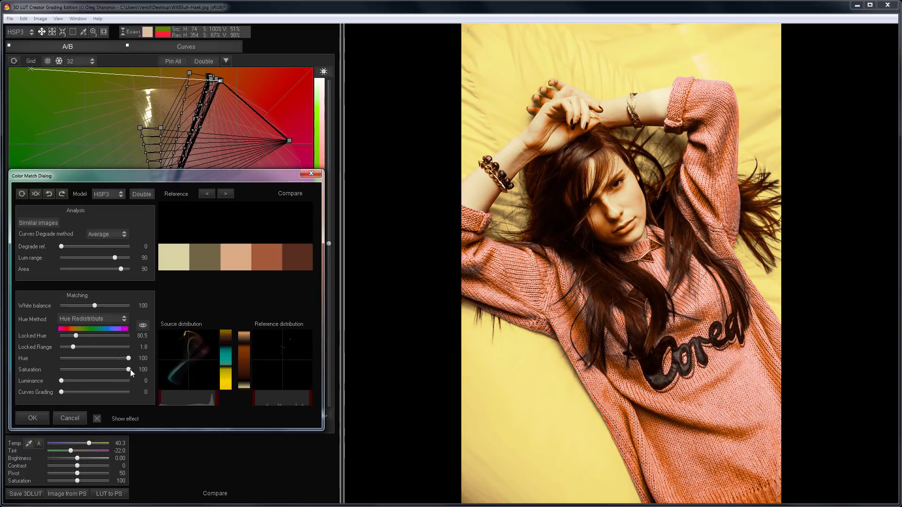
pyautogui.click(97, 419)
pyautogui.click(98, 418)
# Match to the warm green palette with Locked Hue 50.3 and Locked Range 5.0, and compare with the original
pyautogui.click(225, 195)
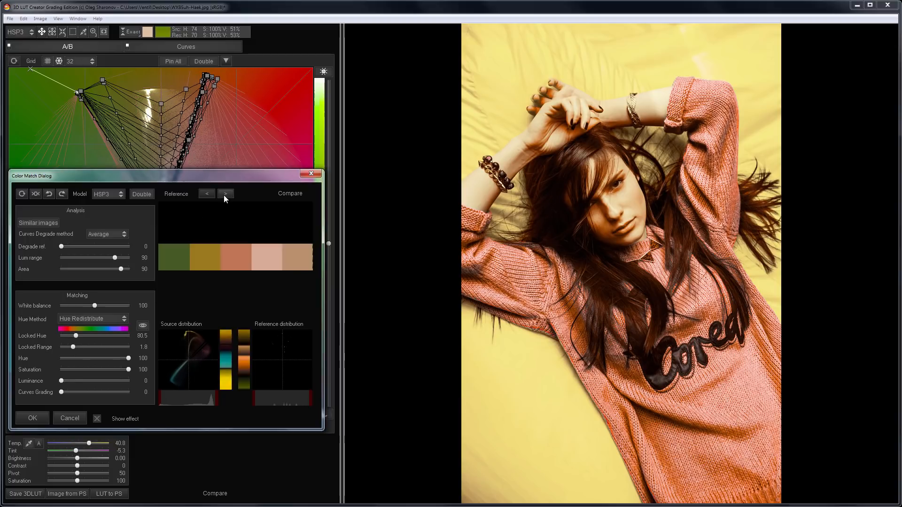
pyautogui.moveTo(77, 336); pyautogui.dragTo(95, 347)
pyautogui.click(97, 419)
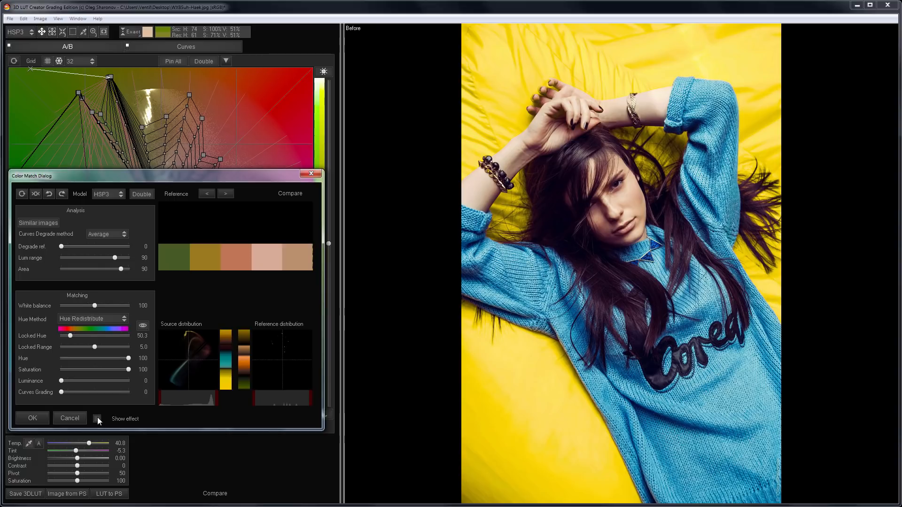
pyautogui.click(97, 419)
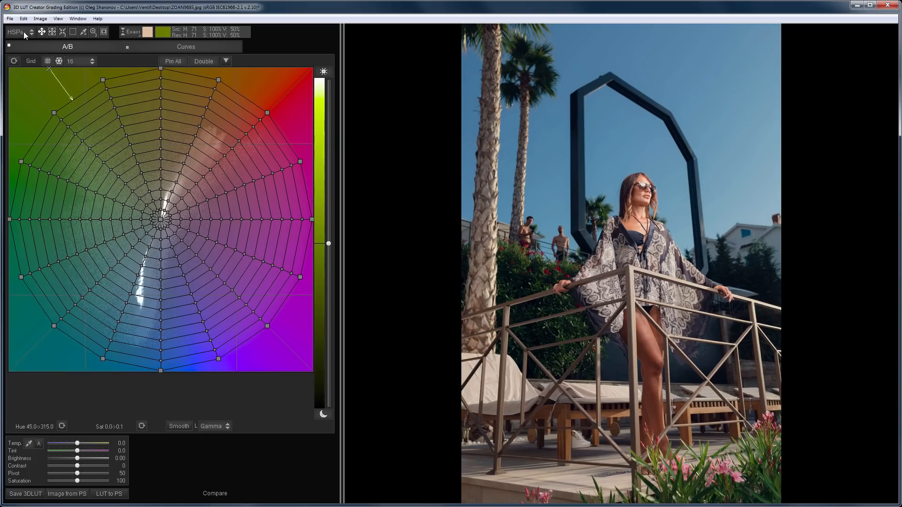
# Load 1.jpg from the Toning folder as the reference for the palm terrace photo and start Auto Match colors to reference
pyautogui.click(9, 19)
pyautogui.click(32, 72)
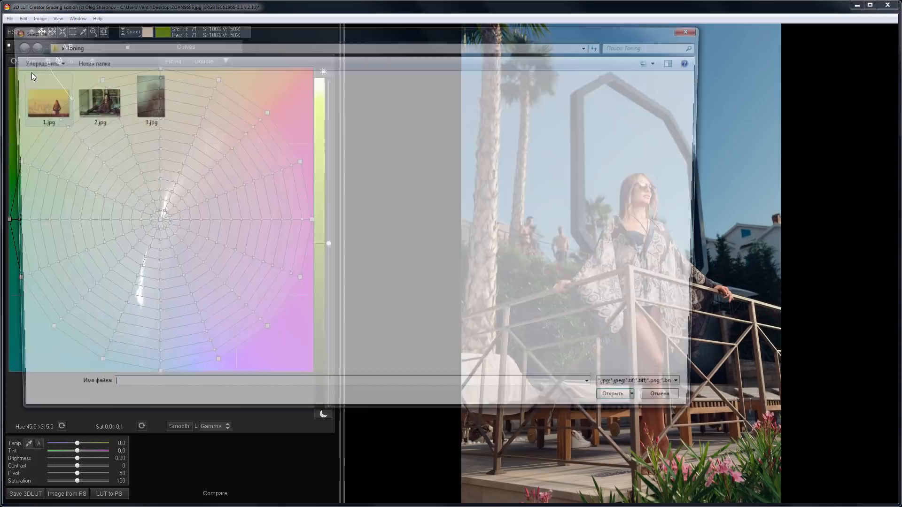
pyautogui.doubleClick(42, 97)
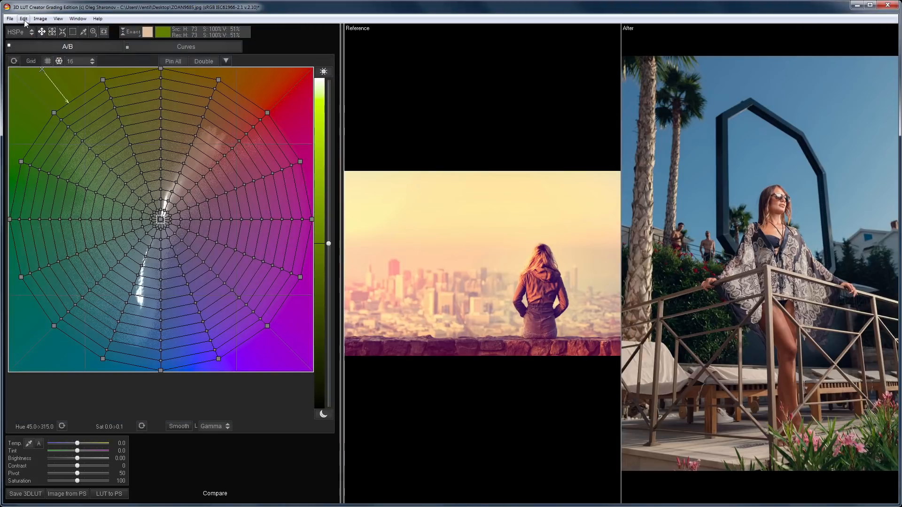
pyautogui.click(24, 19)
pyautogui.click(51, 153)
# Set White balance, Hue and Luminance to 0, Saturation to 2 and Degrade ref to 100
pyautogui.click(71, 306)
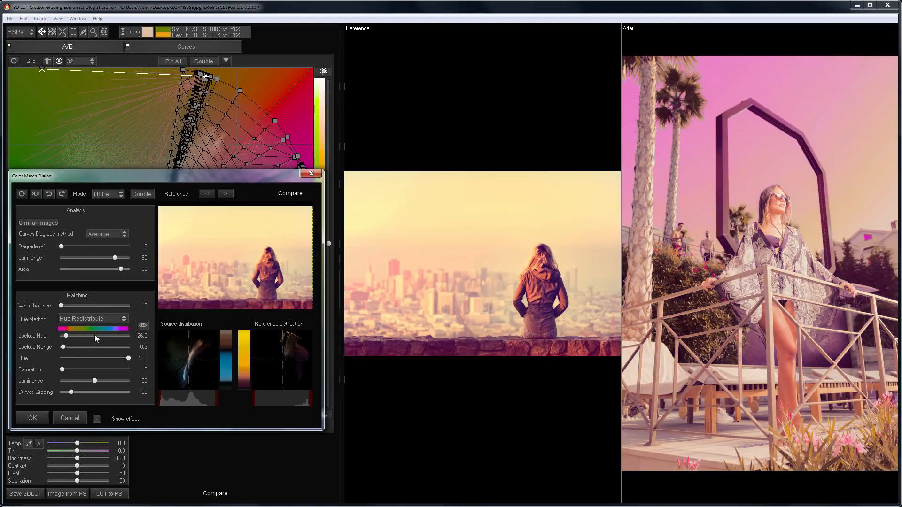
pyautogui.moveTo(127, 360); pyautogui.dragTo(47, 381)
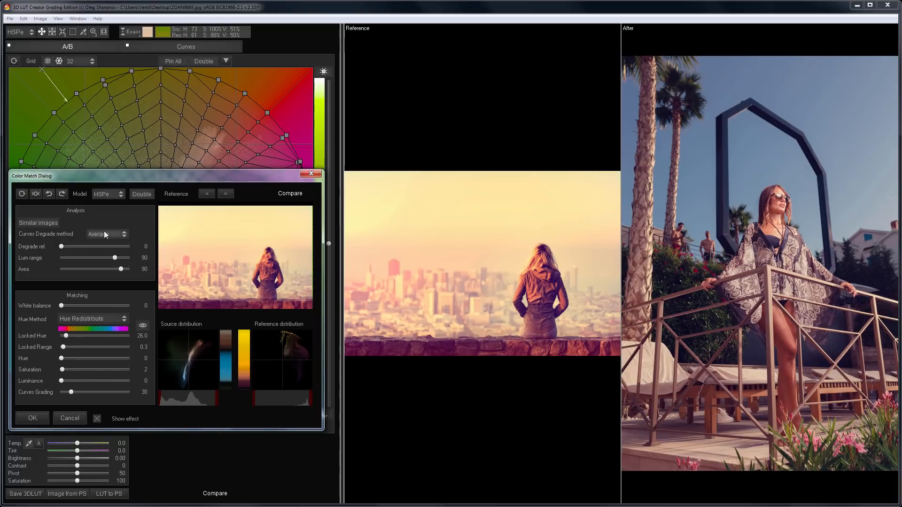
pyautogui.click(135, 245)
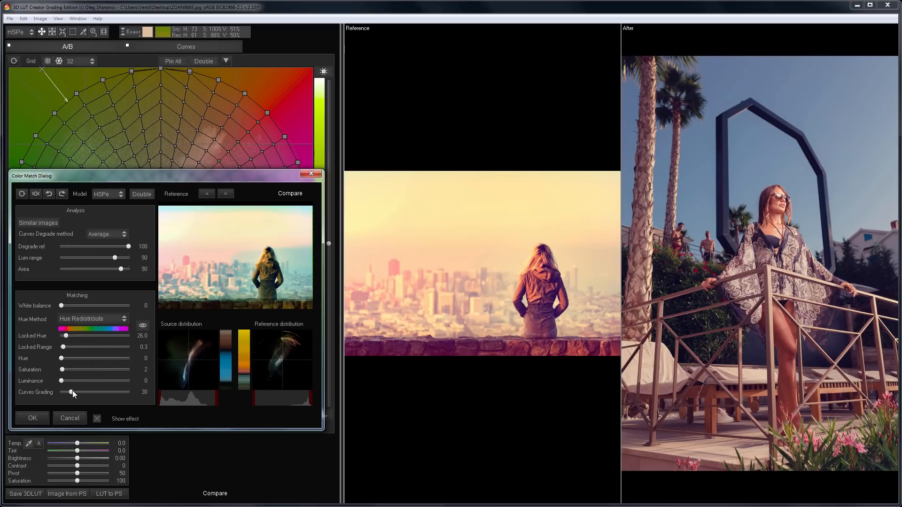
# Set Curves Grading and Saturation to 34 each, and compare the toned terrace photo with the original
pyautogui.moveTo(75, 393); pyautogui.dragTo(83, 371)
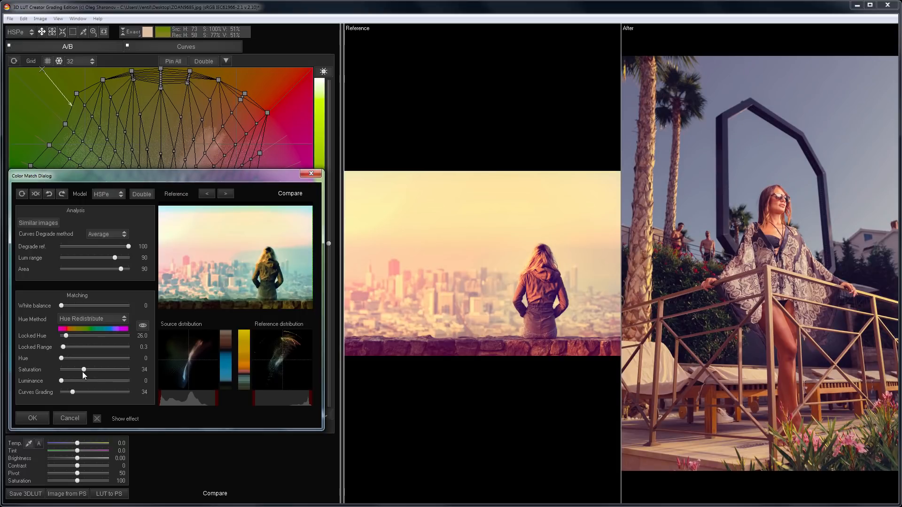
pyautogui.click(97, 418)
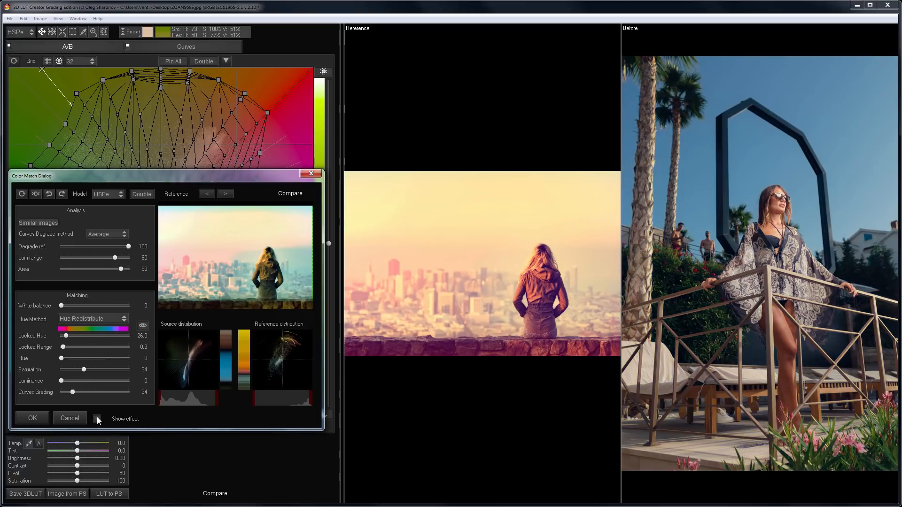
pyautogui.click(96, 418)
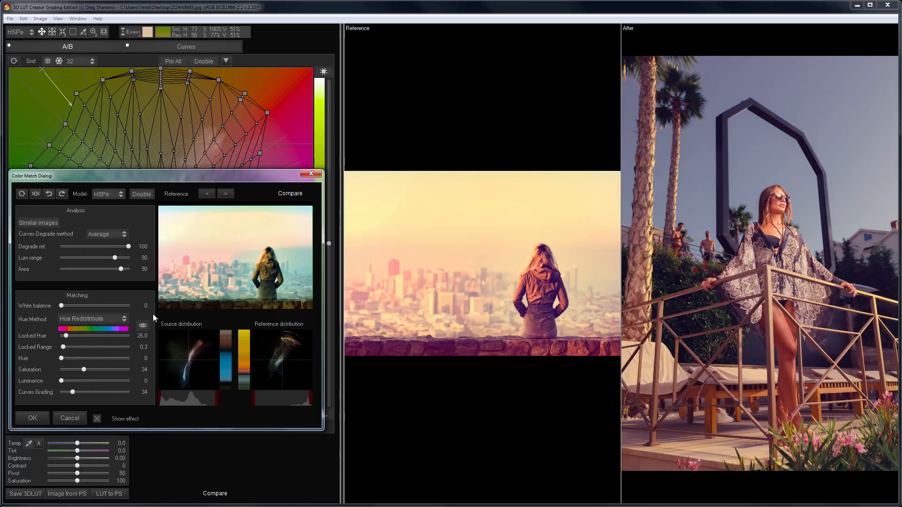
# Match to the toning reference of the woman at the window with Saturation 29 and Curves Grading 158, and compare with the original
pyautogui.click(225, 195)
pyautogui.moveTo(87, 369); pyautogui.dragTo(113, 392)
pyautogui.click(97, 419)
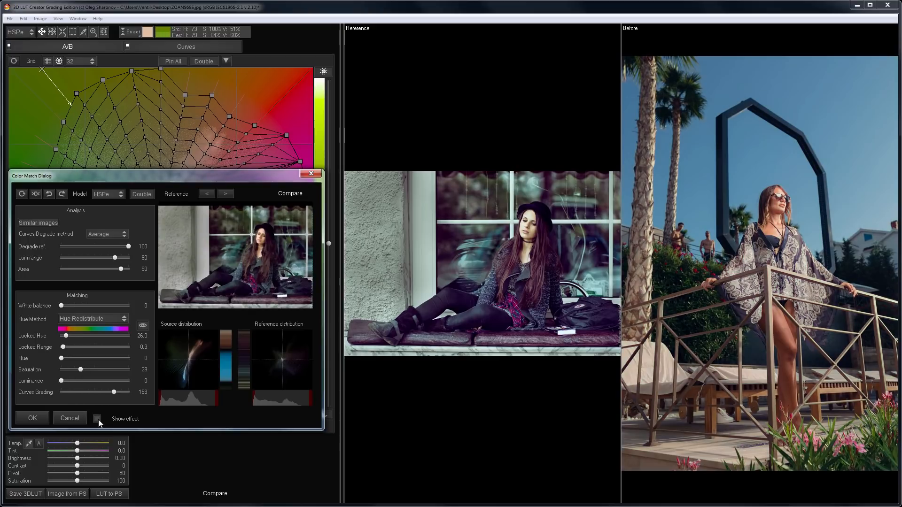
pyautogui.click(97, 419)
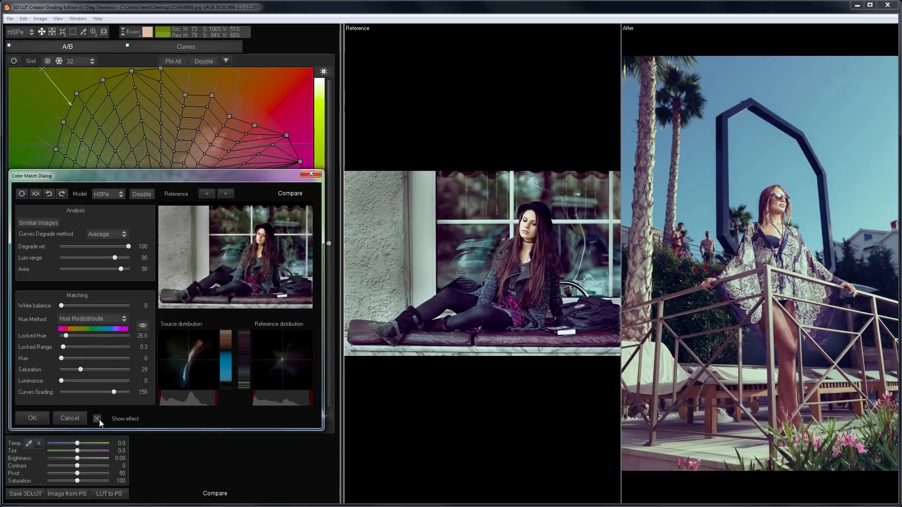
# Match the terrace photo to the foggy rock reference with Equalize degrade, Curves Grading 114 and Saturation 24, and compare with the original
pyautogui.click(226, 194)
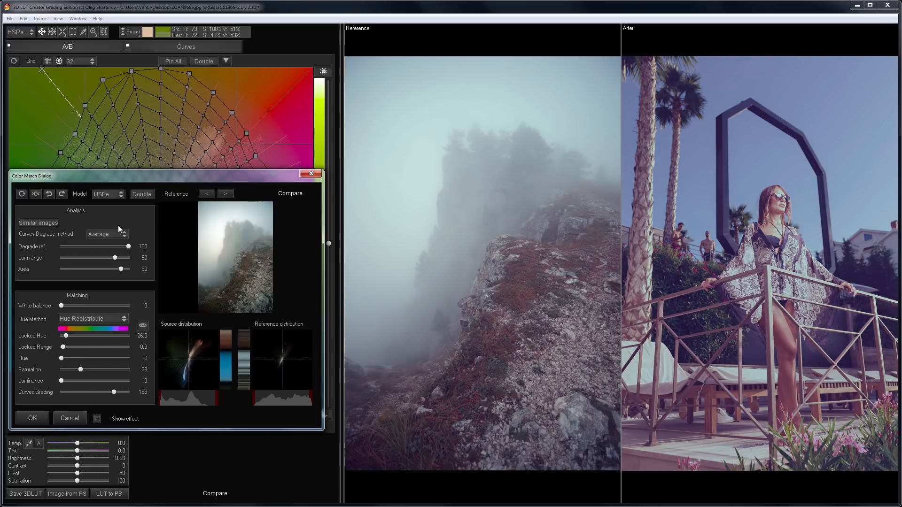
pyautogui.click(103, 236)
pyautogui.click(108, 329)
pyautogui.moveTo(104, 392); pyautogui.dragTo(77, 369)
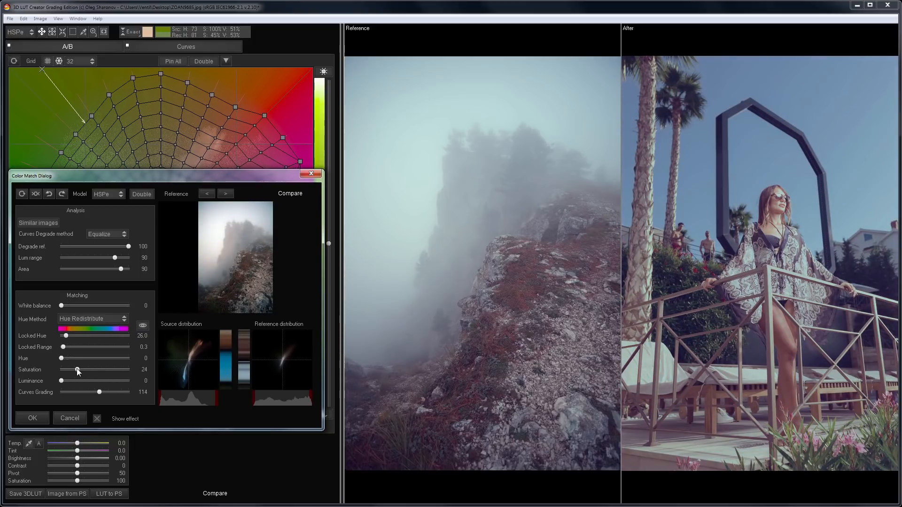
pyautogui.click(97, 418)
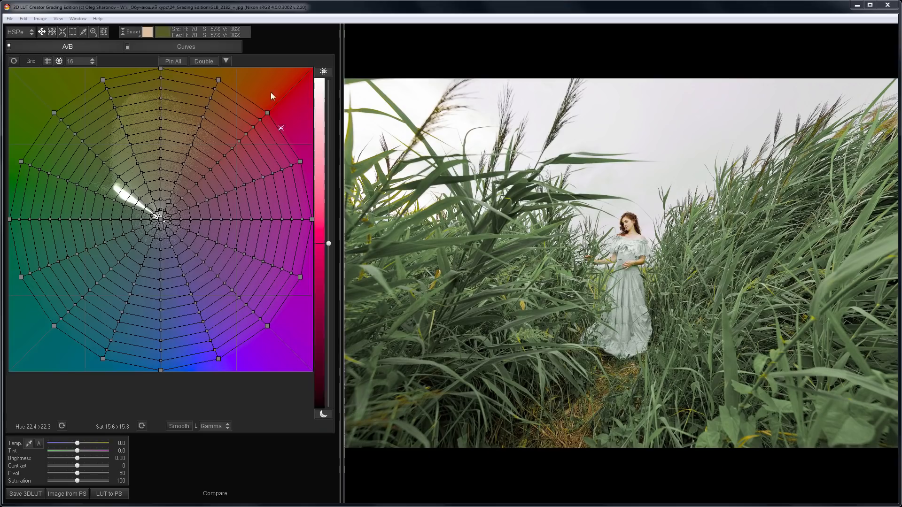
# Show the curves for the reed field photo and switch the RGB curves to the 3-Way color wheels
pyautogui.click(205, 46)
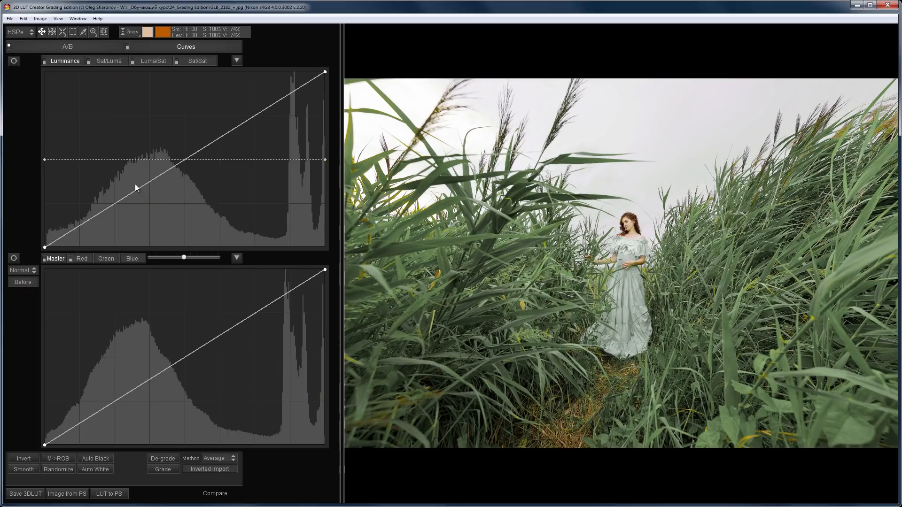
pyautogui.click(24, 269)
pyautogui.click(30, 356)
pyautogui.click(81, 259)
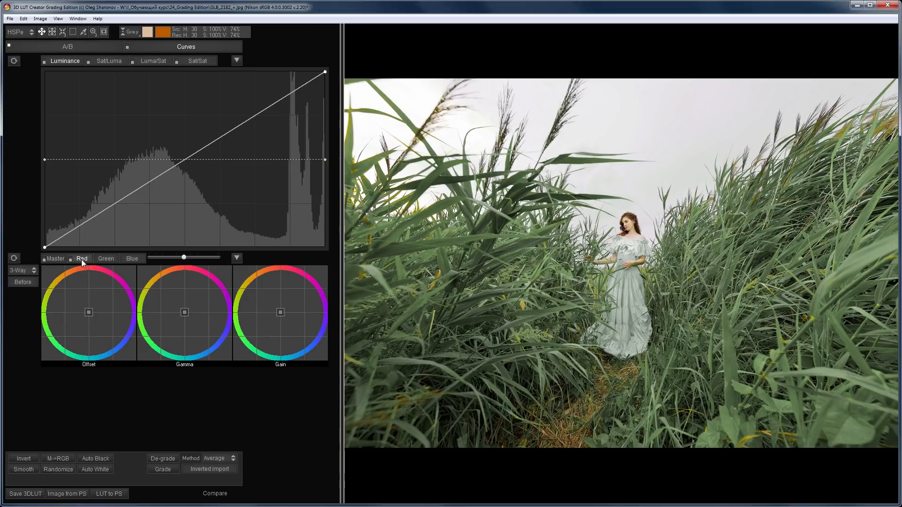
# Shift Offset and Gain toward yellow and Gamma toward blue on the reed field photo, and compare with the original
pyautogui.moveTo(88, 313); pyautogui.dragTo(65, 304)
pyautogui.moveTo(190, 316); pyautogui.dragTo(207, 327)
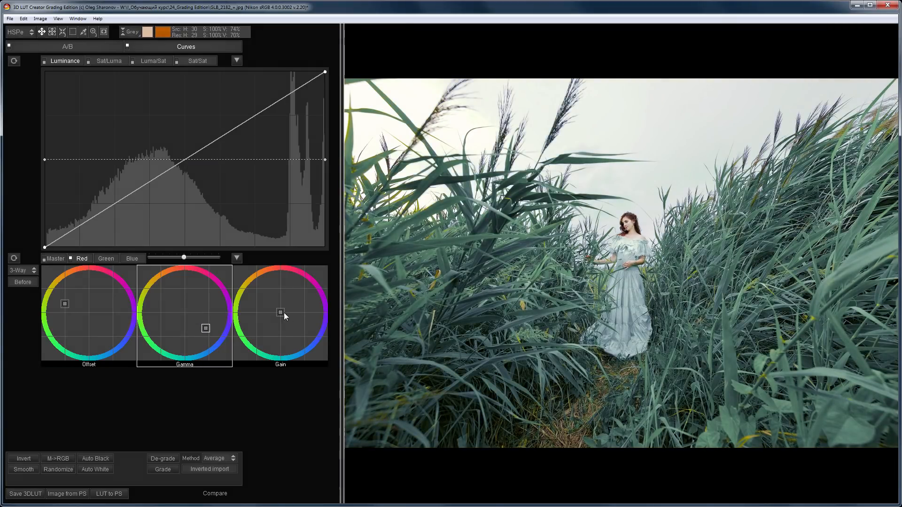
pyautogui.moveTo(283, 312); pyautogui.dragTo(250, 292)
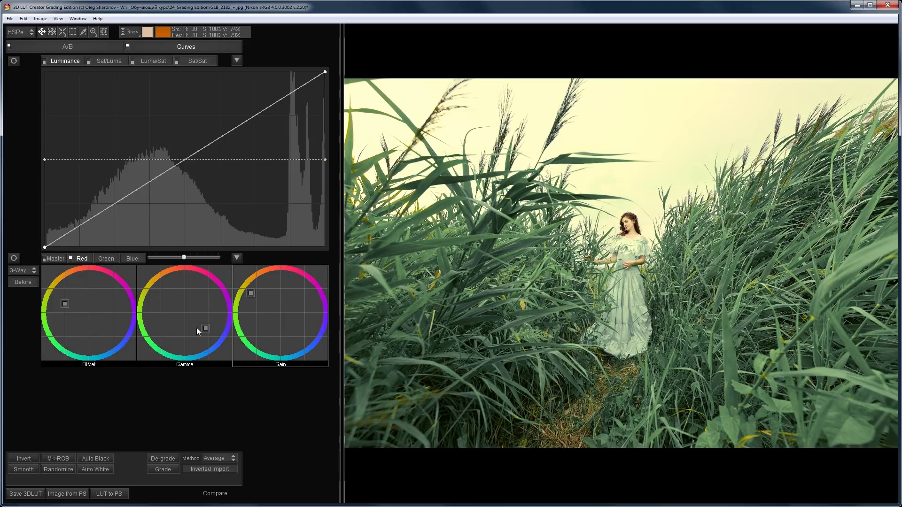
pyautogui.moveTo(205, 328); pyautogui.dragTo(209, 330)
pyautogui.press('space')
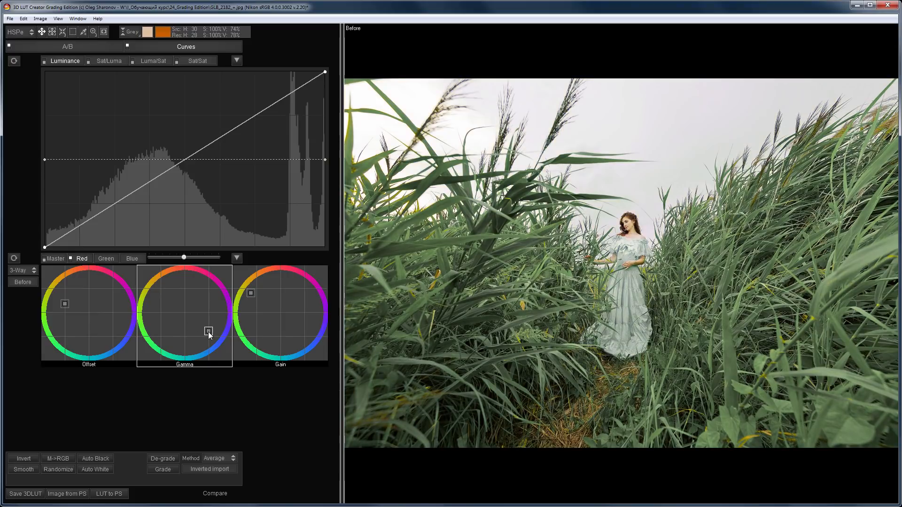
pyautogui.press('space')
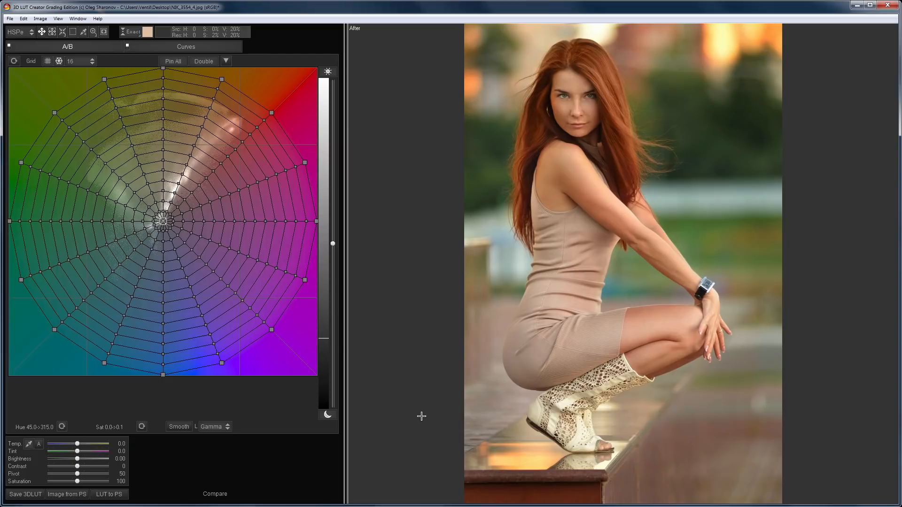
# Open the Grading Edition presets folder in the Look Manager and apply AB - Lab B+A.3dl to the redhead's portrait
pyautogui.click(78, 19)
pyautogui.click(92, 30)
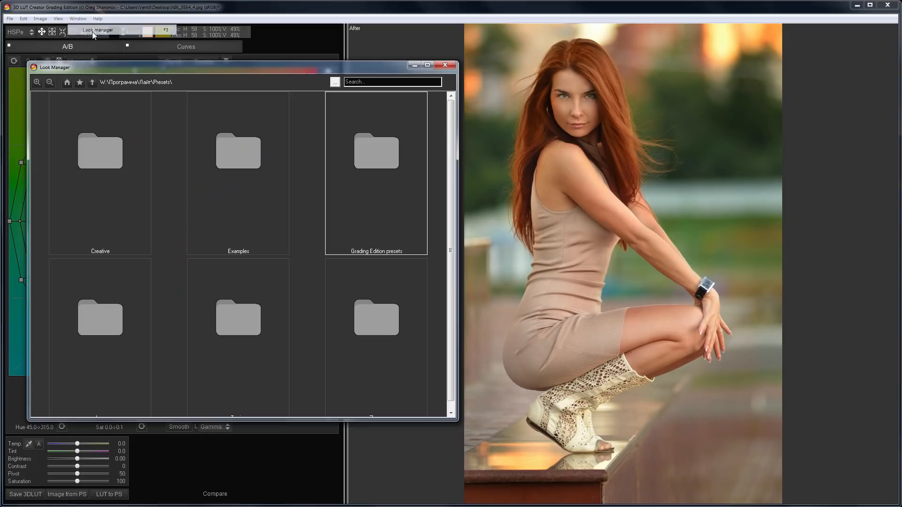
pyautogui.doubleClick(371, 155)
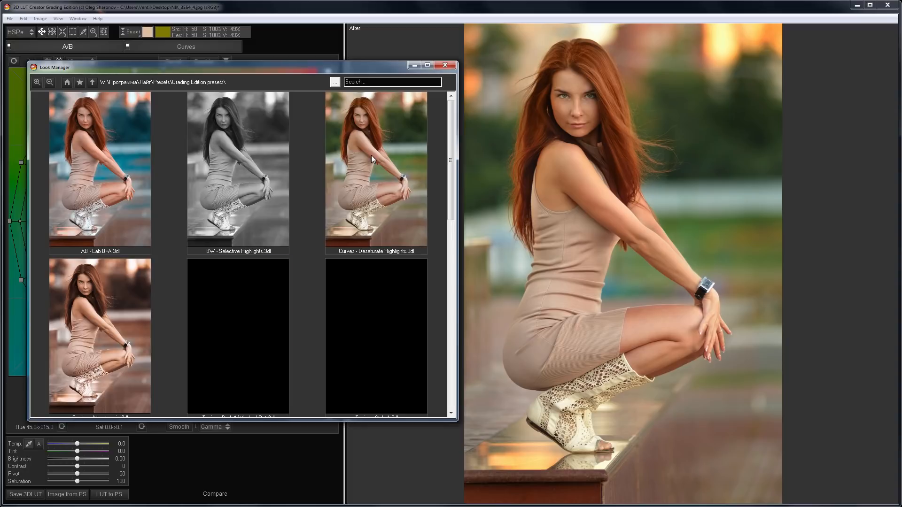
pyautogui.moveTo(451, 146); pyautogui.dragTo(423, 154)
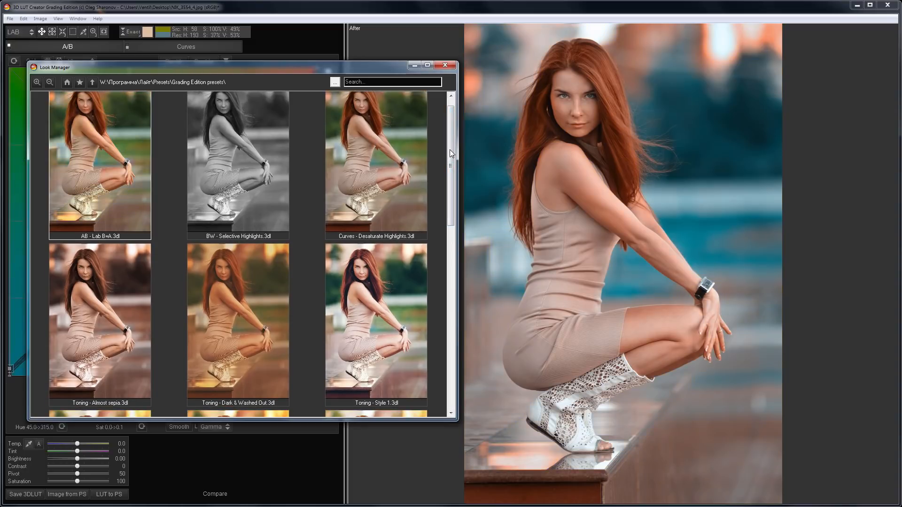
# Apply the last preset in the folder, below Toning - Style 5.3dl, and close the Look Manager
pyautogui.moveTo(450, 150); pyautogui.dragTo(450, 306)
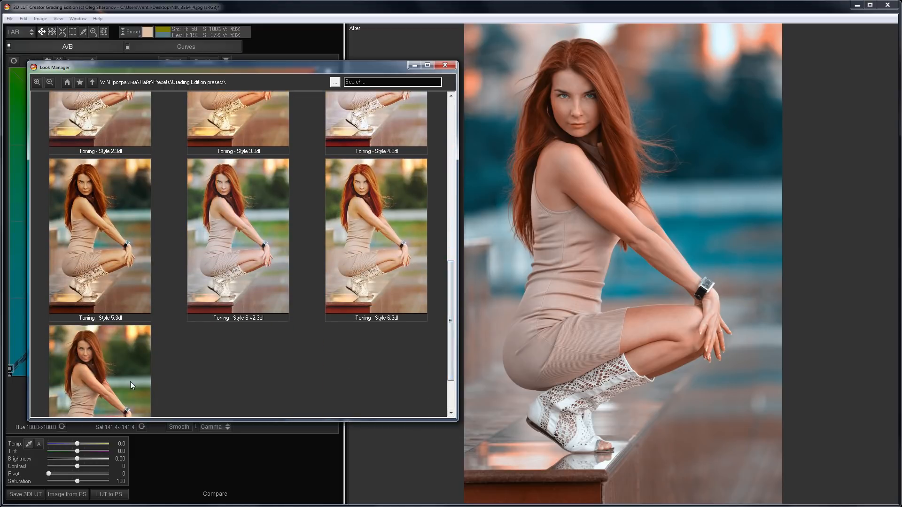
pyautogui.click(131, 381)
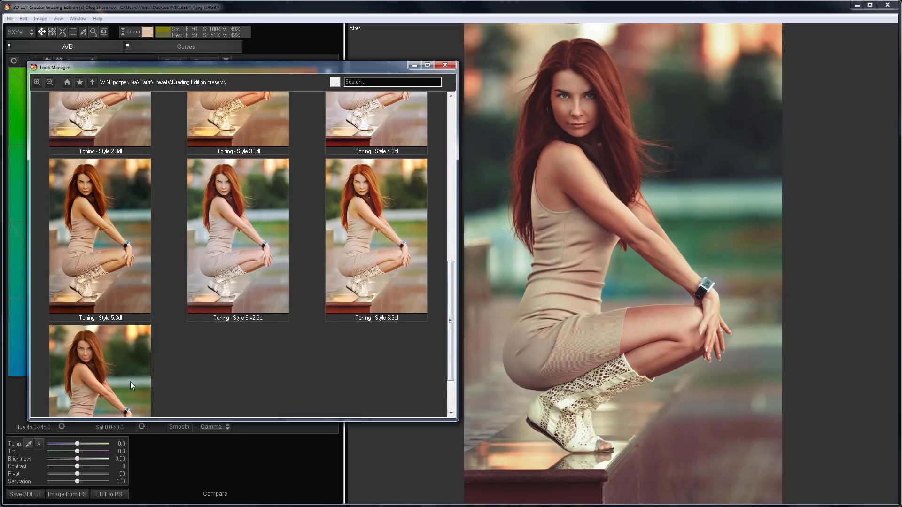
pyautogui.click(445, 65)
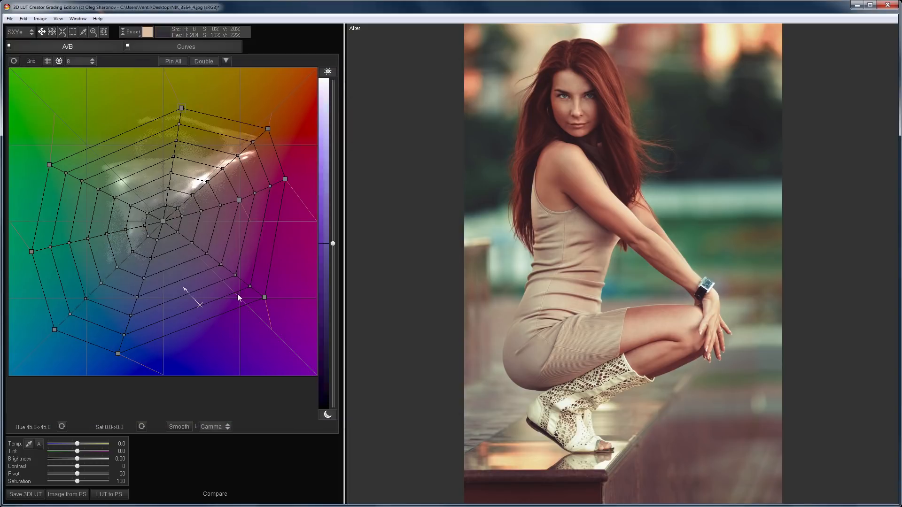
# Reset the portrait's RGB curves and randomize them
pyautogui.click(223, 47)
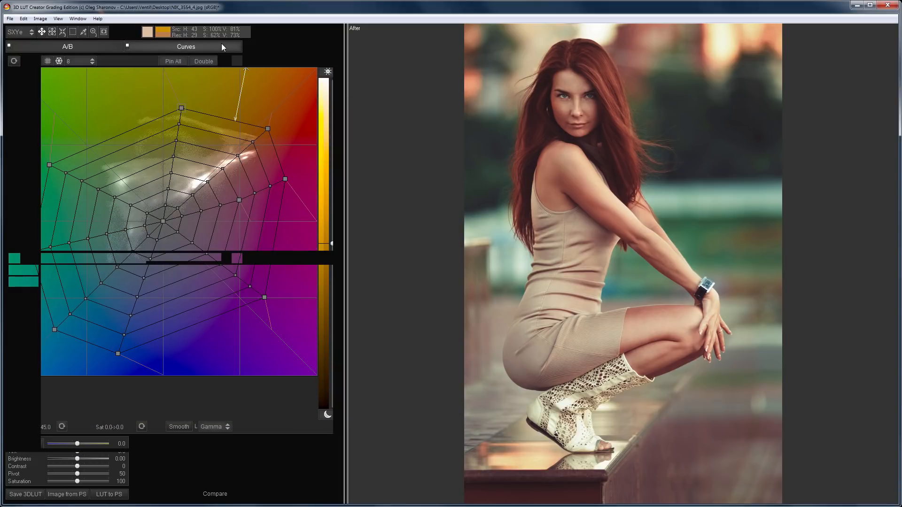
pyautogui.click(14, 258)
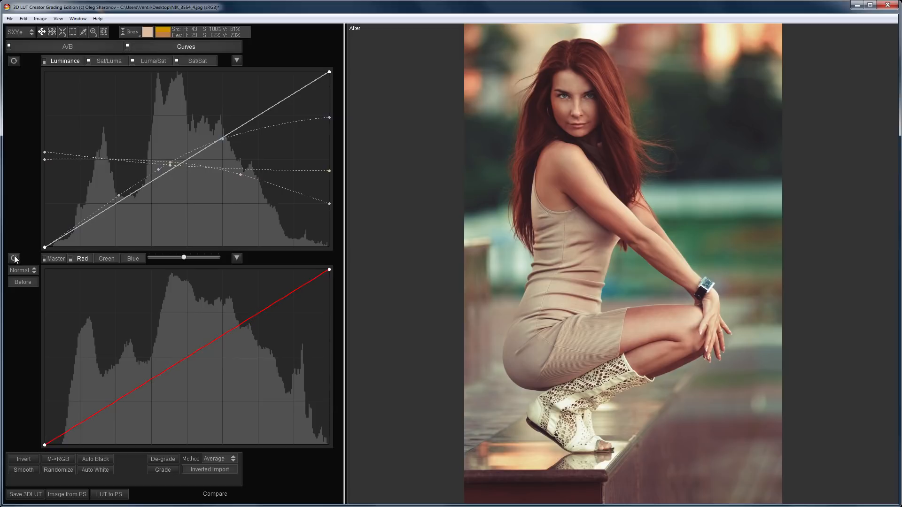
pyautogui.click(69, 473)
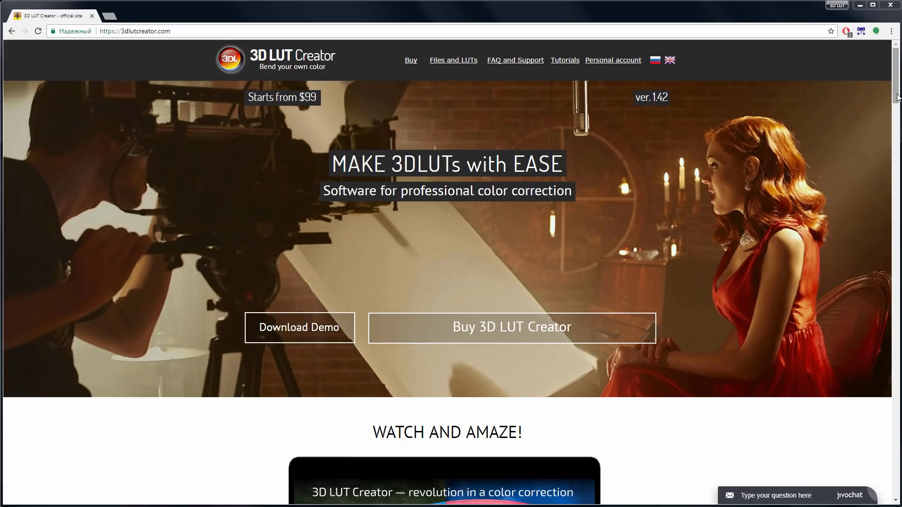
# Switch to 3dlutcreator.com in the browser and examine the edition comparison table and the demo download options
pyautogui.moveTo(897, 98); pyautogui.dragTo(898, 461)
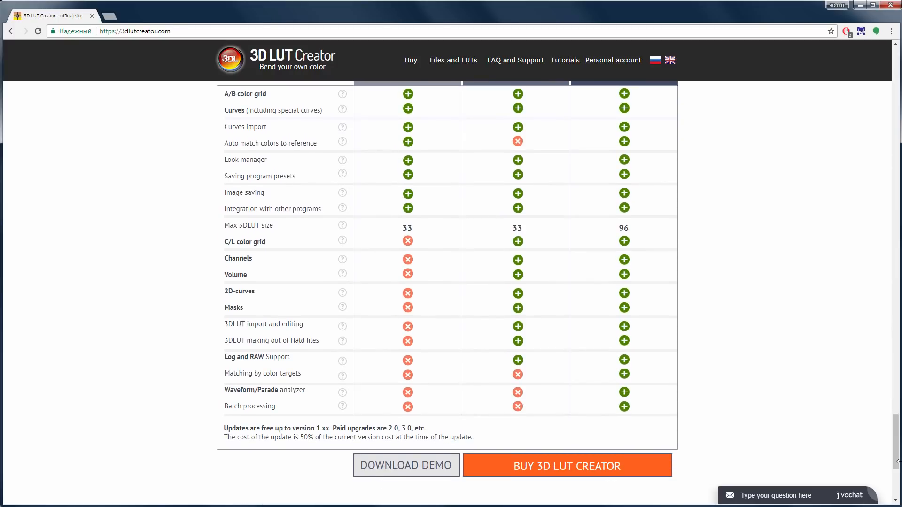
pyautogui.click(451, 472)
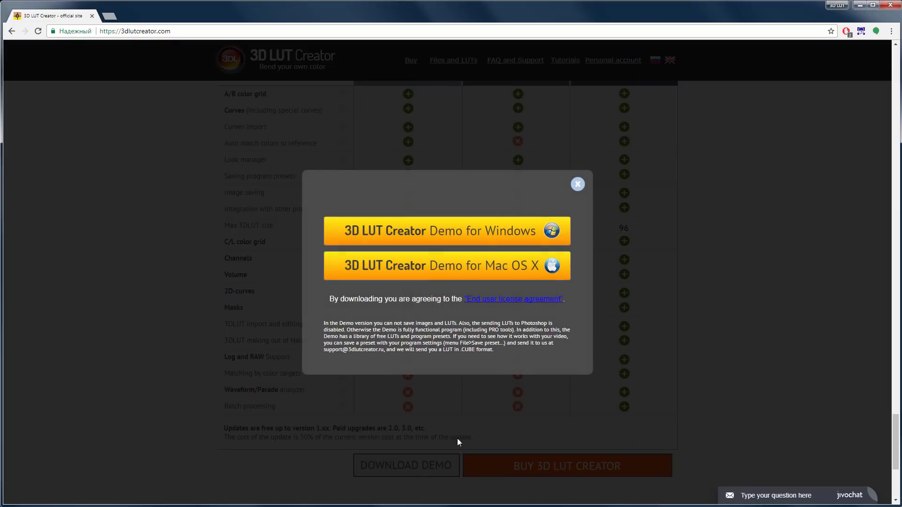
pyautogui.click(577, 184)
# View the website's live chat question form and close it
pyautogui.click(783, 497)
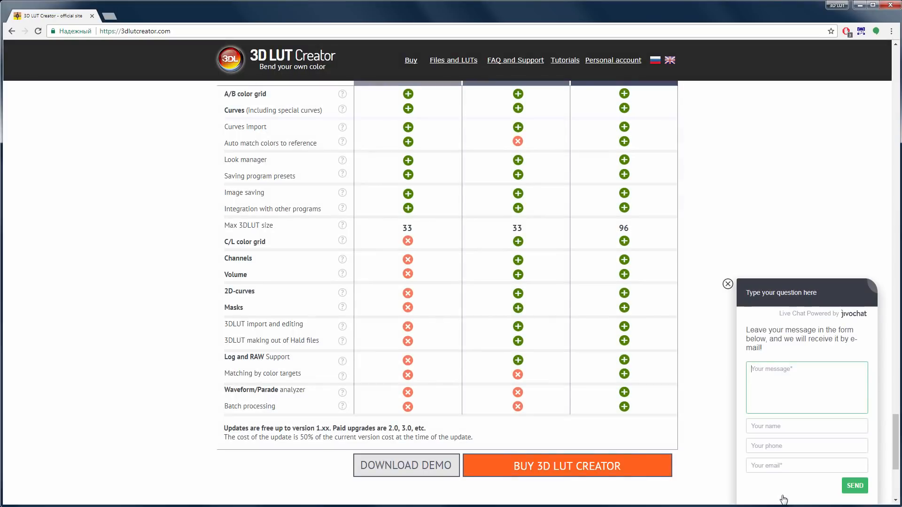
pyautogui.click(728, 284)
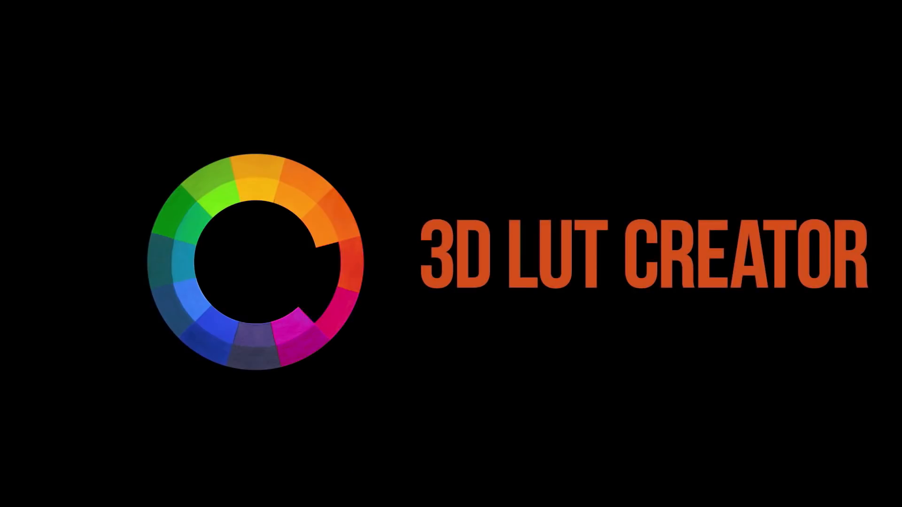